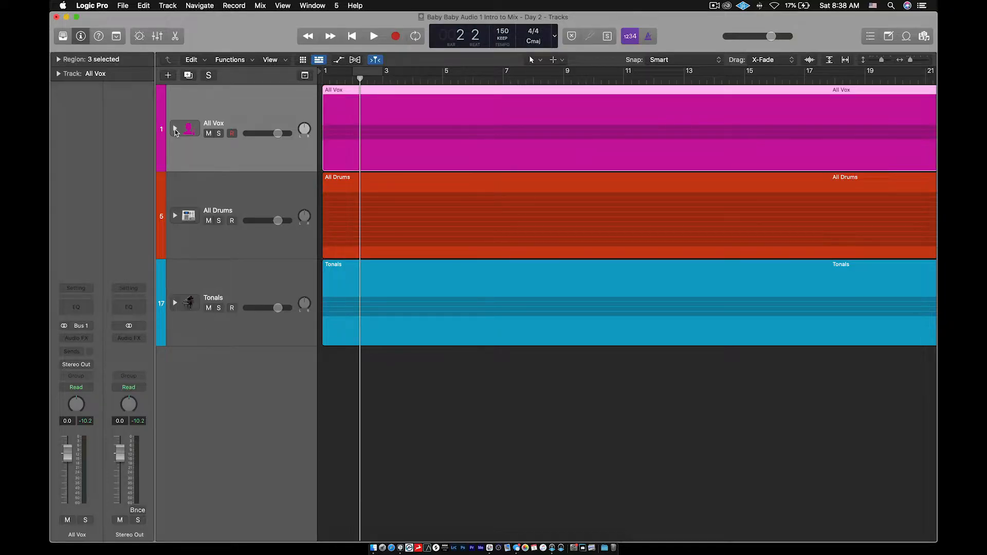
- Expand the All Vox folder stack to reveal its vocal tracks
left_click(175, 130)
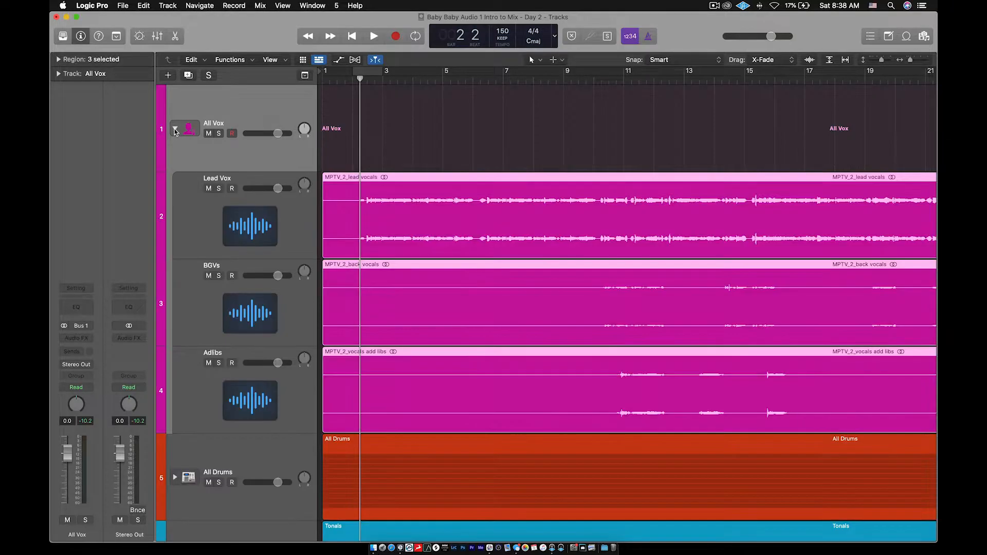
key("super+Right")
key("super+Right")
key("super+Right")
key("super+Right")
key("super+Right")
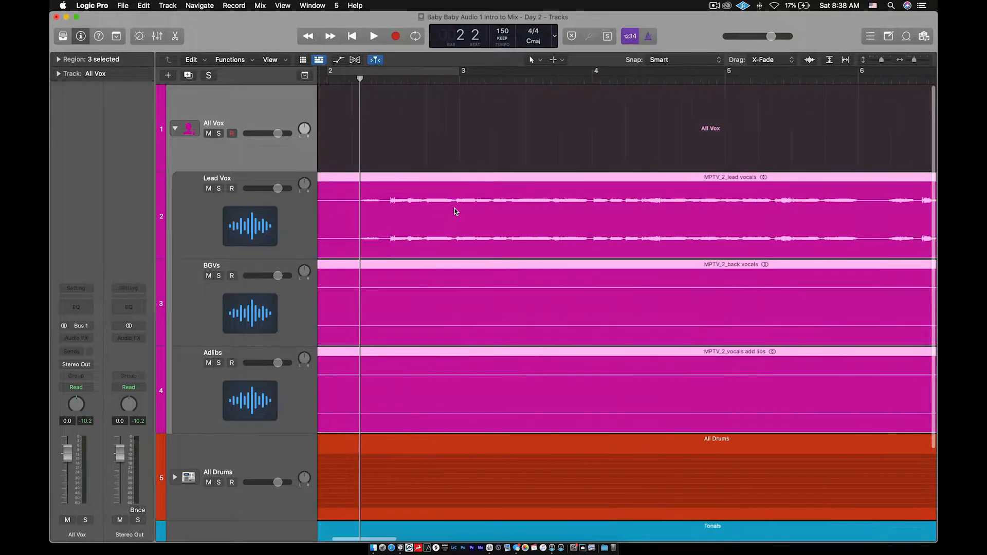
key("super+Left")
key("super+Left")
key("super+Left")
scroll(455, 208, "left", 3)
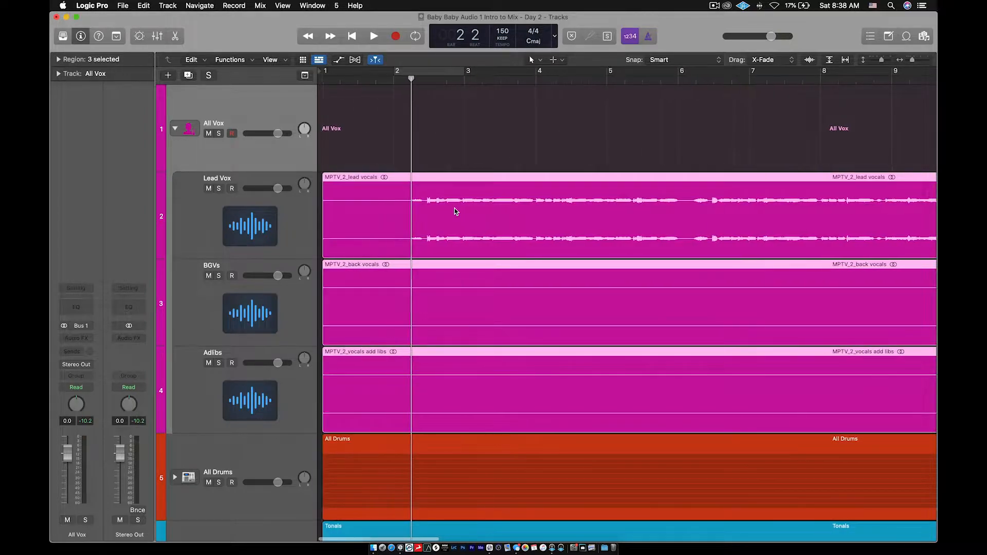
- Select Lead Vox, BGVs and Adlibs and give them the singer track icon
left_click(246, 225)
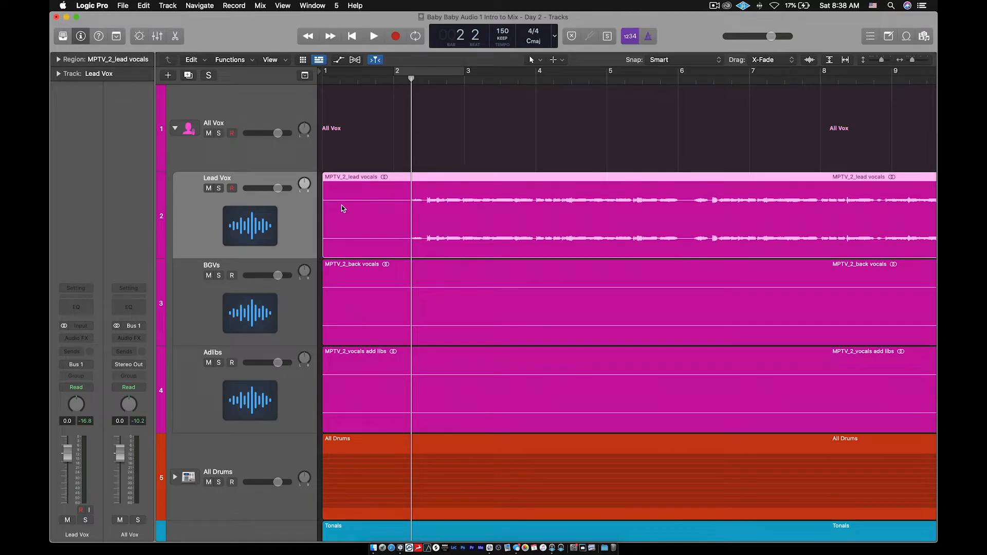
left_click(253, 411, "shift")
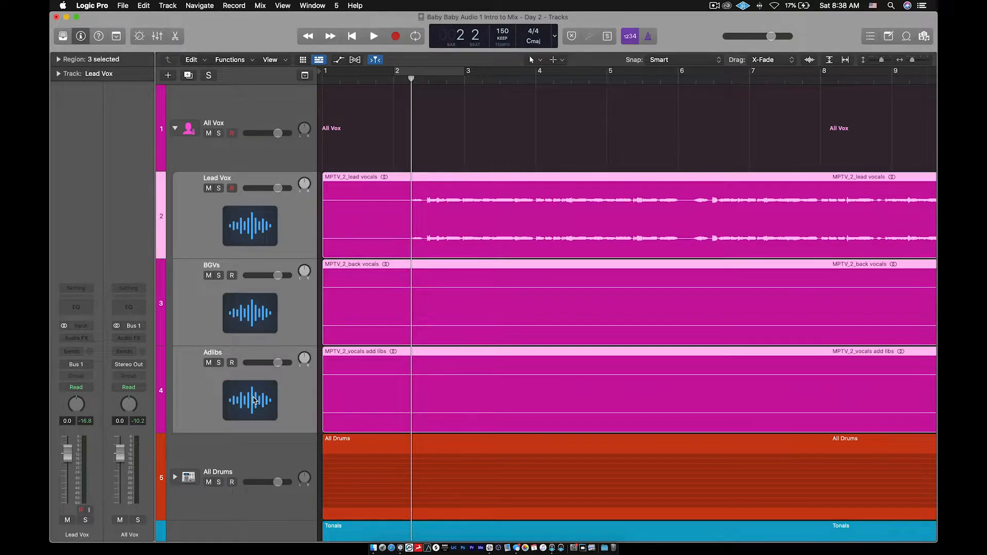
left_click(253, 402)
left_click(292, 112)
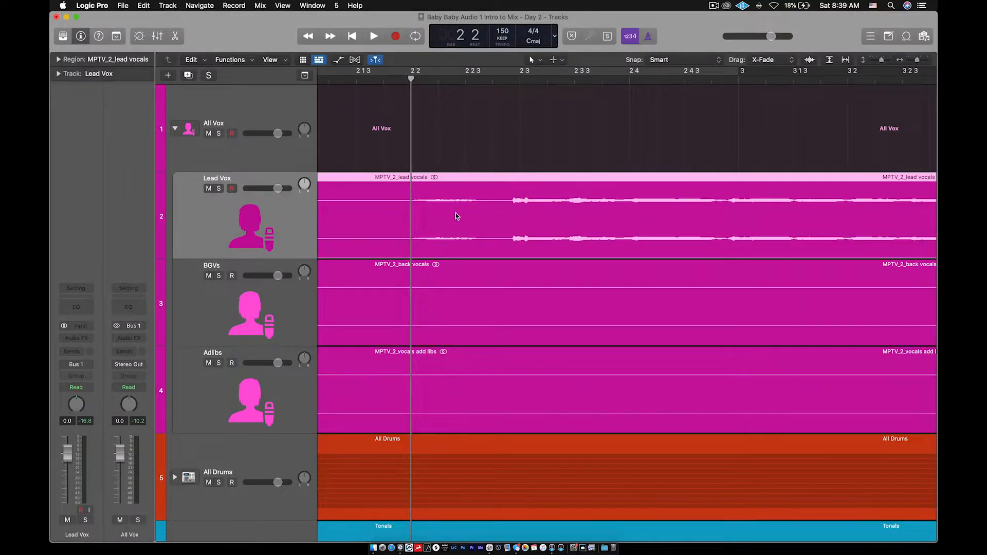
- Create a cycle range over bar 2 in the ruler
scroll(453, 216, "down", 10)
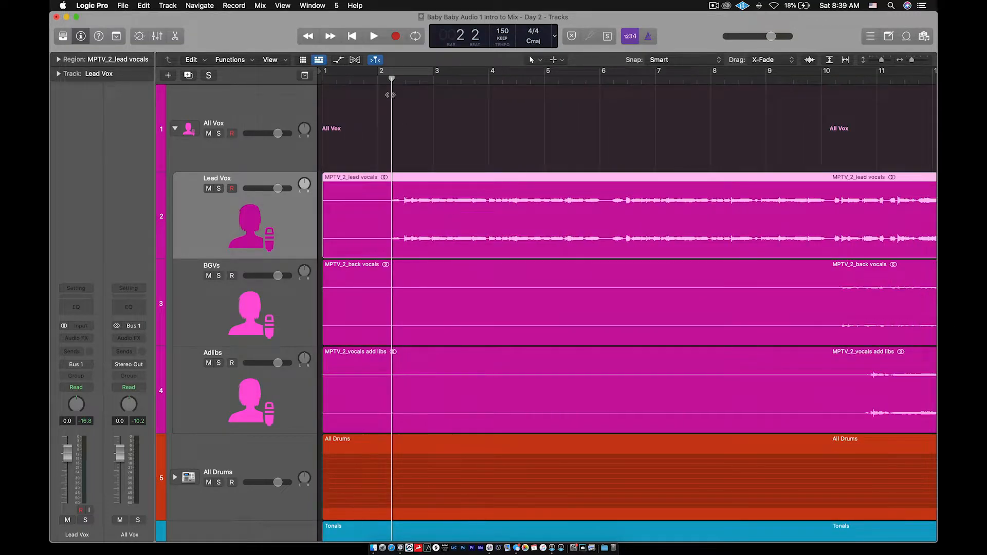
left_click(381, 74)
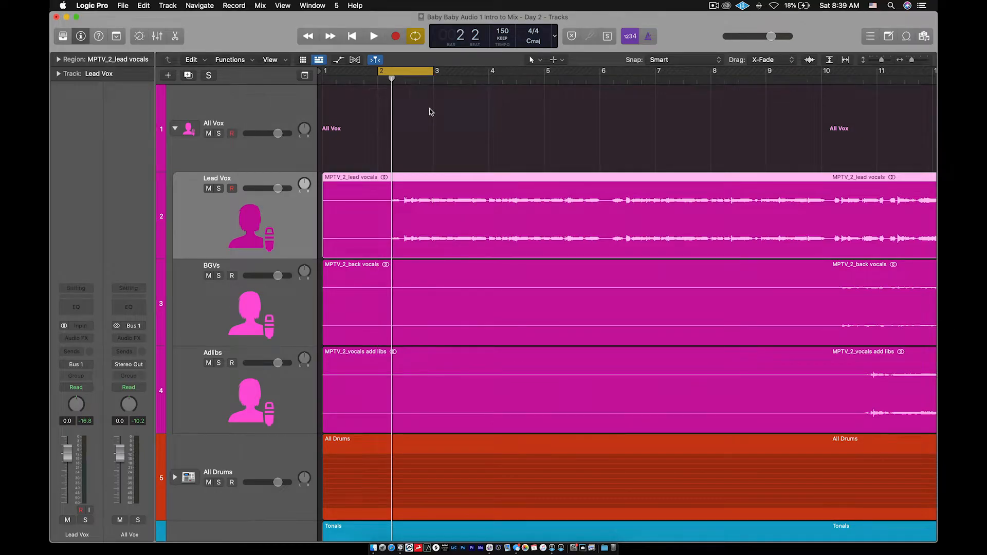
scroll(432, 112, "up", 5)
scroll(432, 112, "down", 1)
scroll(432, 112, "left", 1)
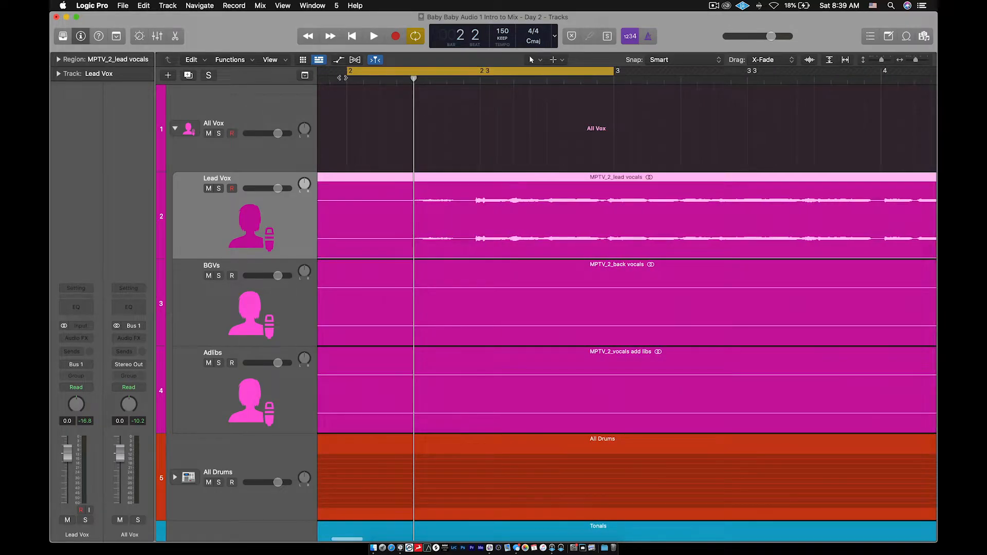
scroll(562, 223, "left", 2)
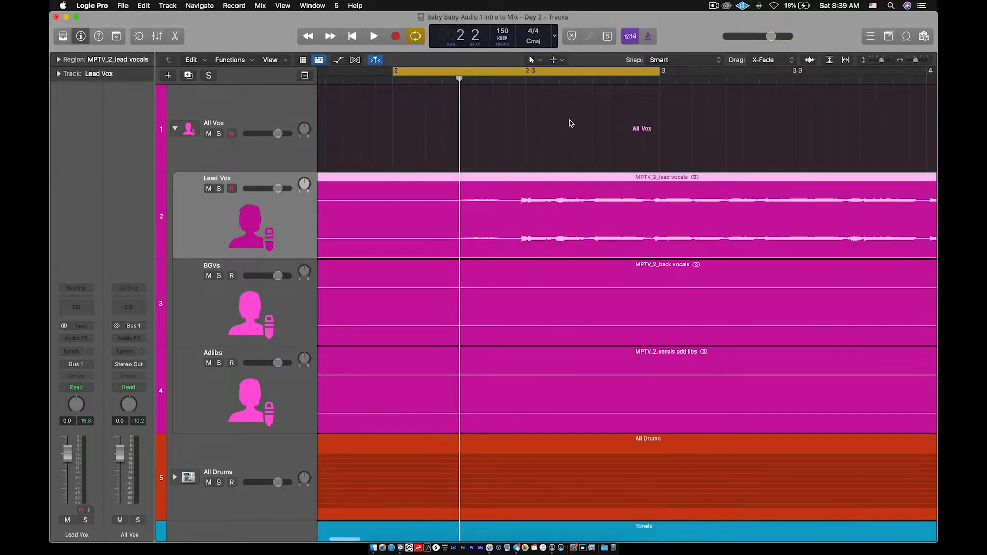
- Play and stop the looped bar to hear the vocal entry, then deselect the lead vocals region
key("space")
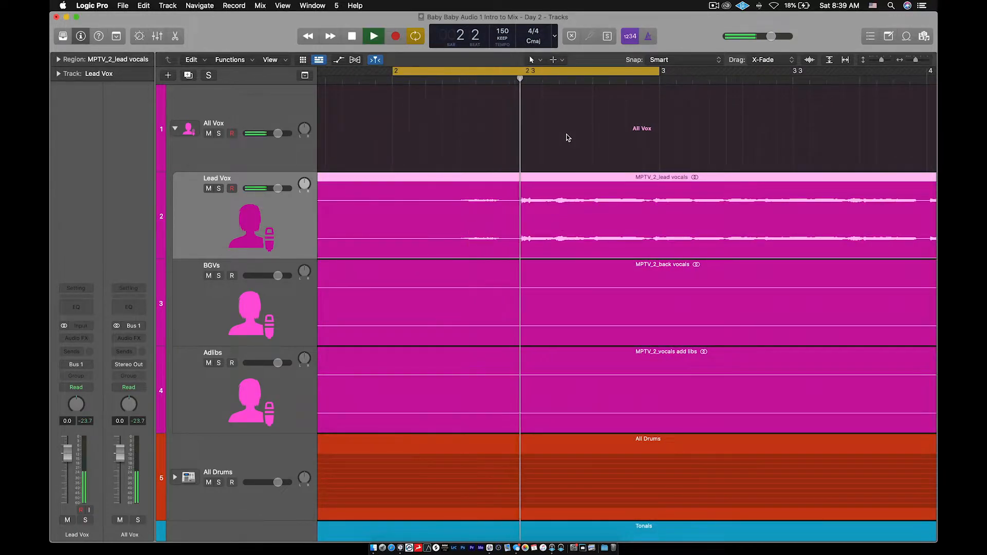
key("space")
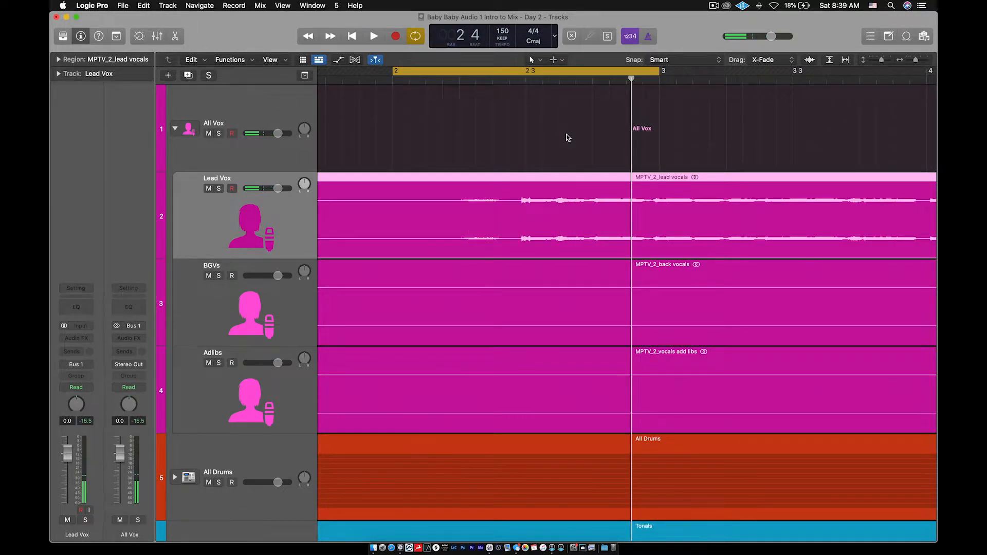
scroll(532, 131, "down", 5)
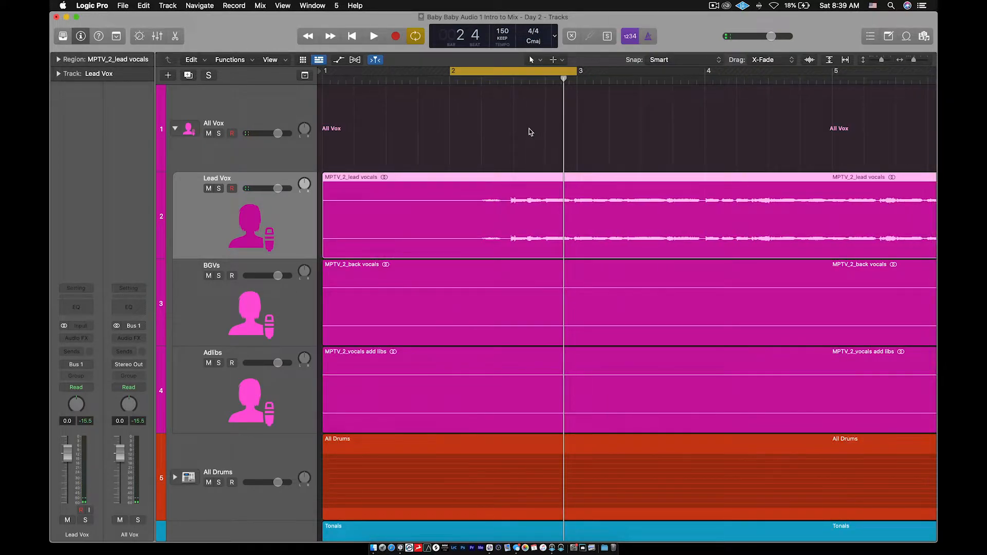
left_click(504, 143)
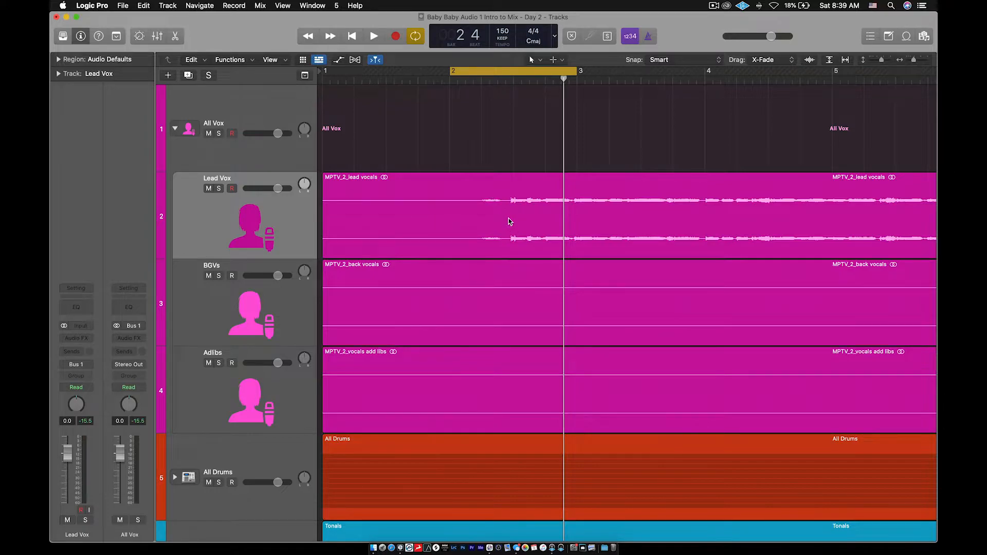
scroll(491, 118, "down", 6)
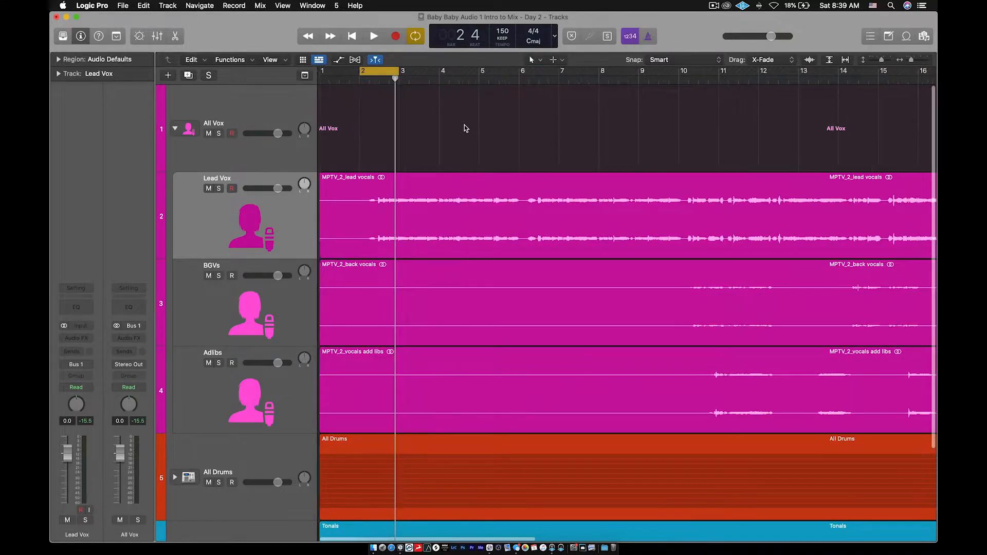
scroll(464, 125, "up", 5)
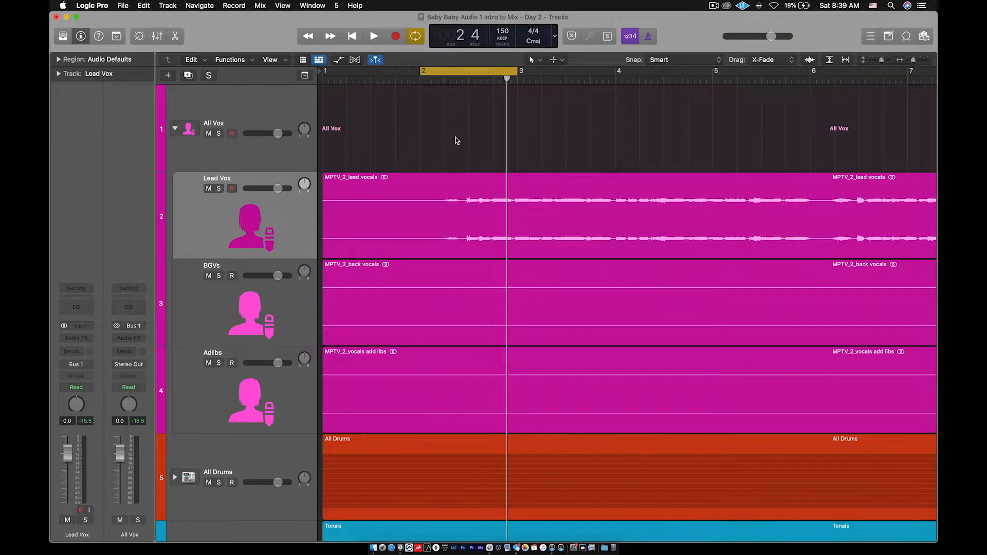
- Set the Command-click tool to the Scissors Tool instead of the Marquee Tool
scroll(458, 225, "up", 3)
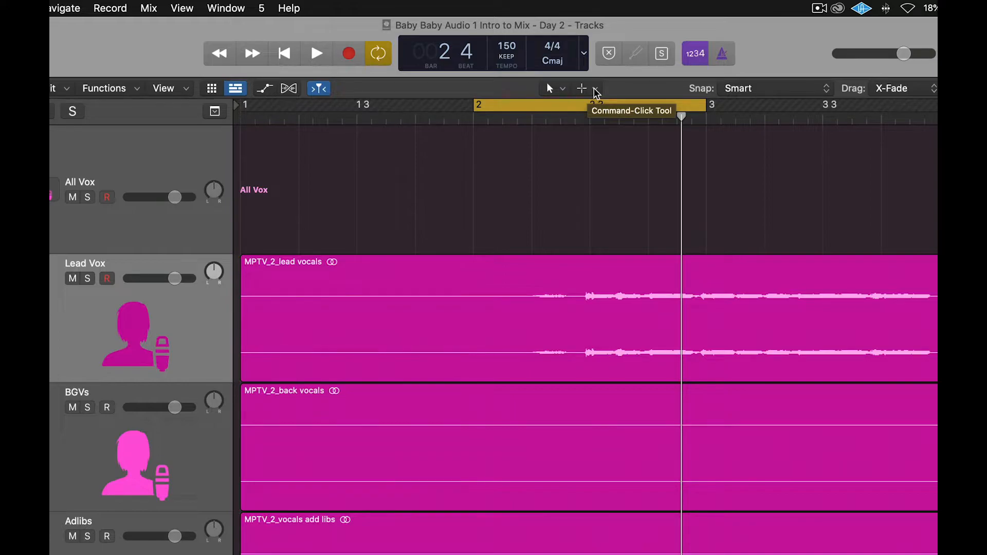
left_click(596, 91)
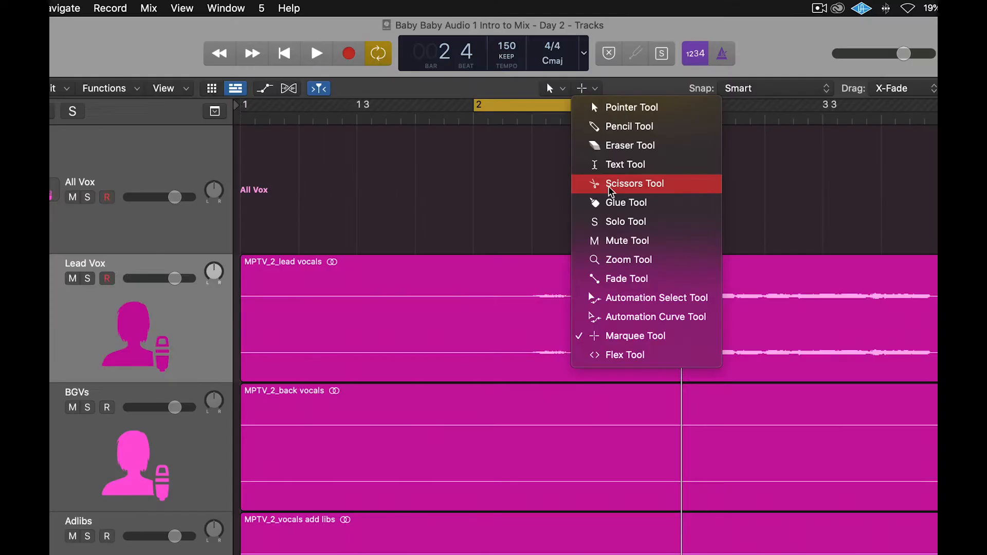
left_click(622, 188)
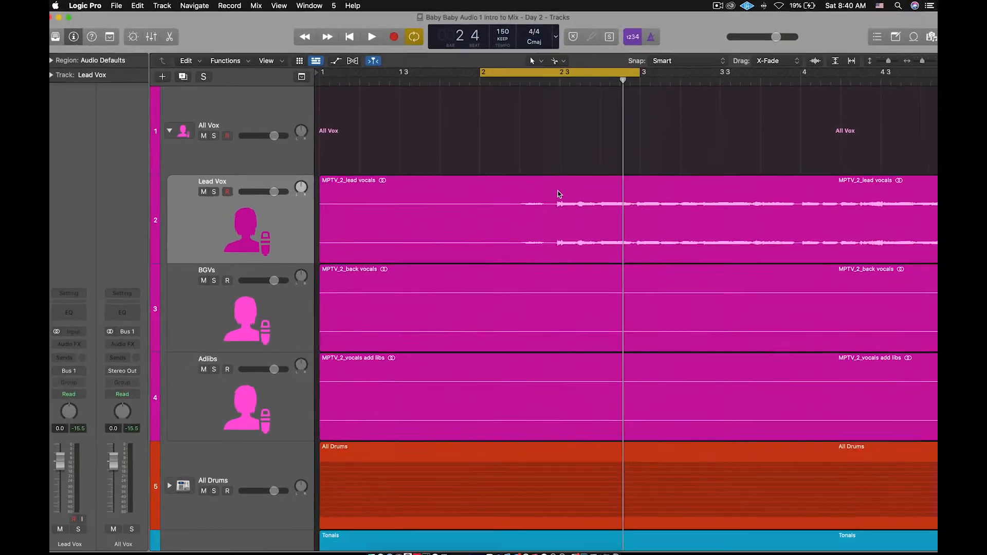
key("super+Right")
key("super+Right")
key("super+Right")
key("super+Right")
key("super+Right")
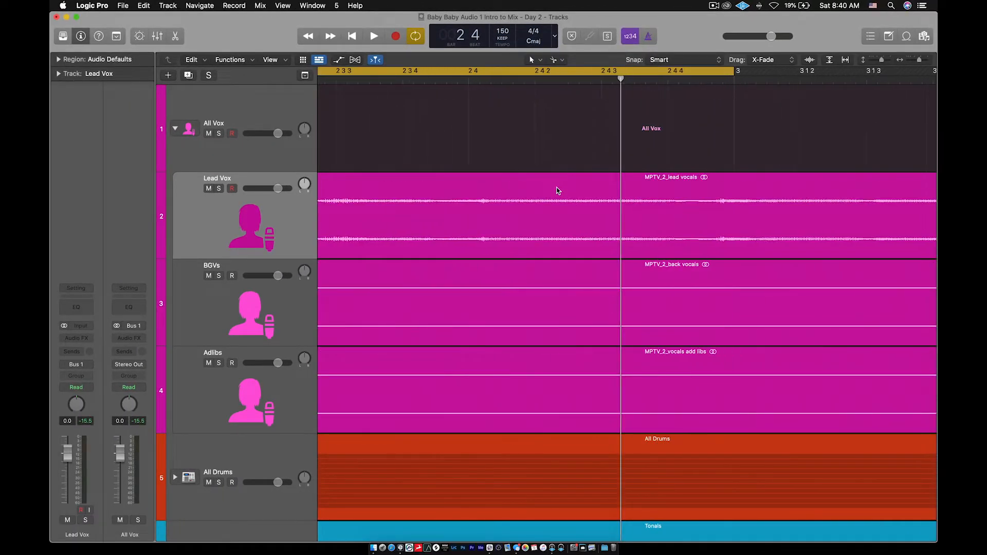
- Split the Lead Vox region just before the singing starts
scroll(560, 194, "left", 10)
scroll(559, 190, "left", 4)
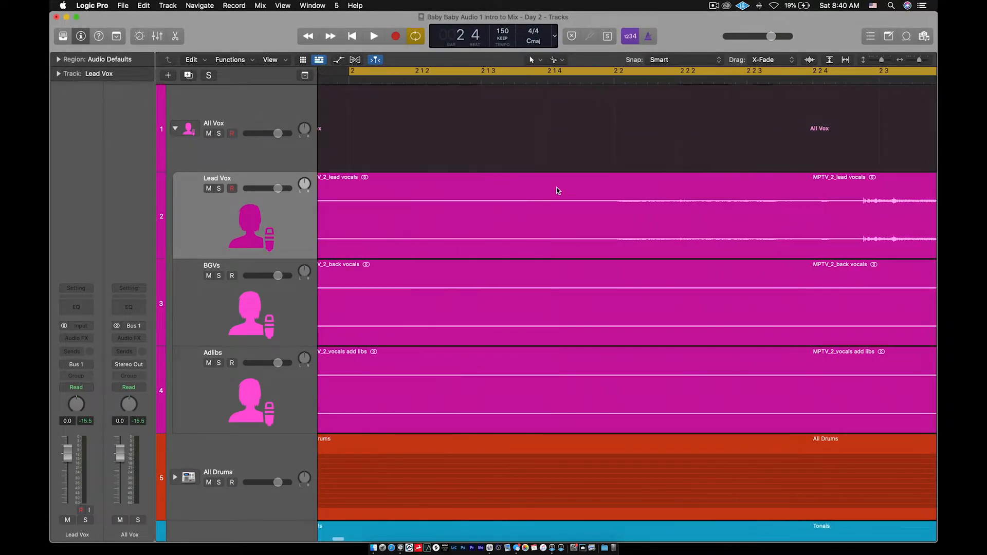
scroll(558, 191, "down", 3)
scroll(714, 208, "up", 4)
scroll(713, 207, "down", 2)
scroll(714, 207, "right", 3)
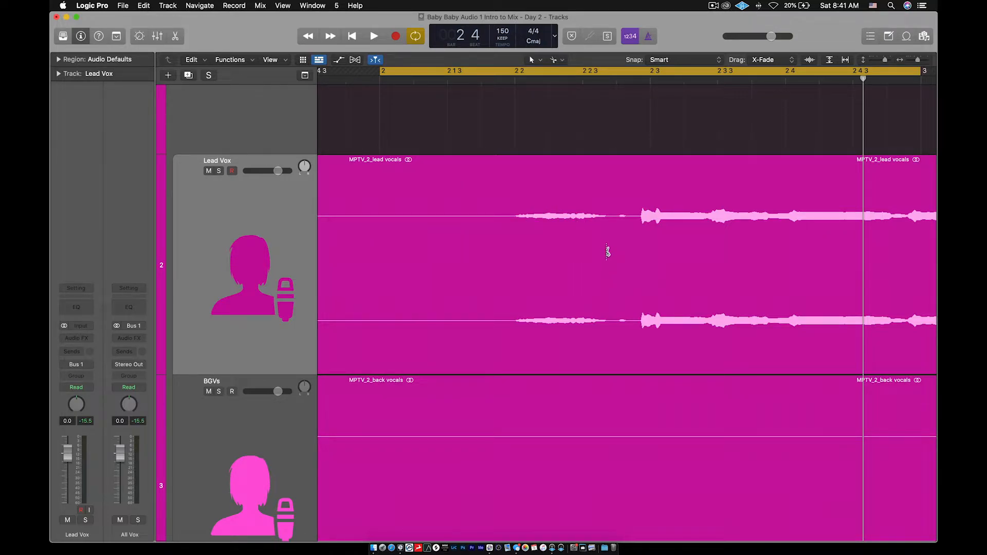
left_click_drag(586, 226, 616, 227)
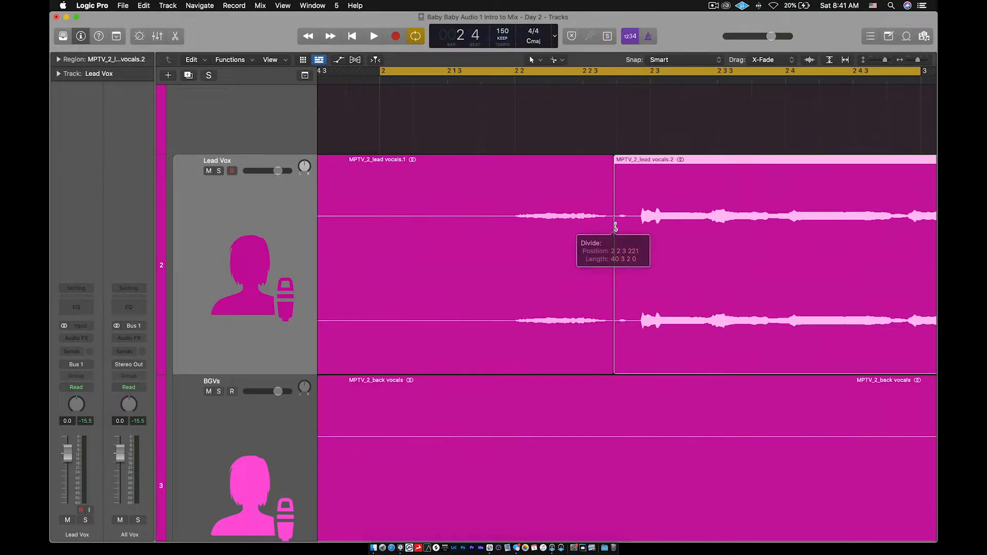
- Delete the silent first piece, lead vocals.1
left_click(534, 228)
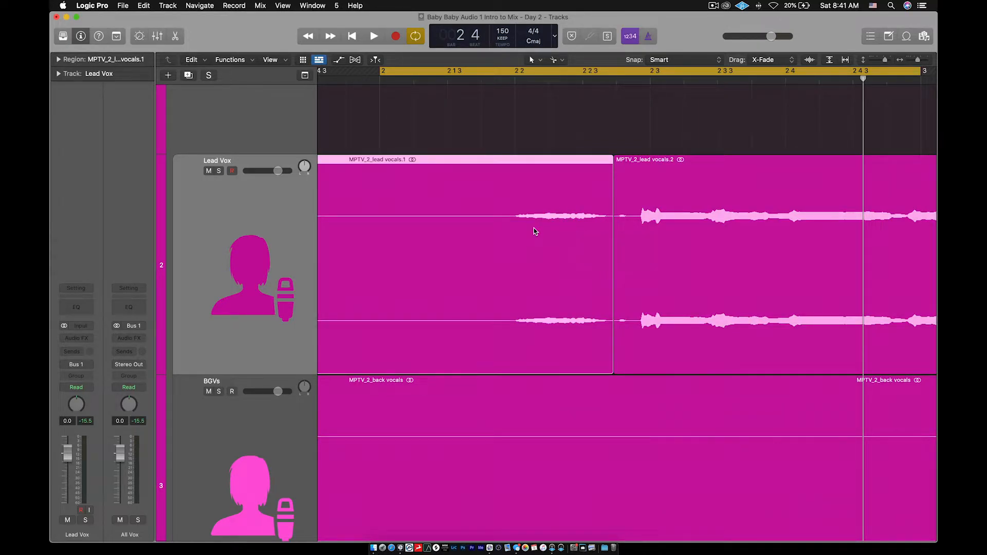
key("Delete")
scroll(553, 142, "up", 1)
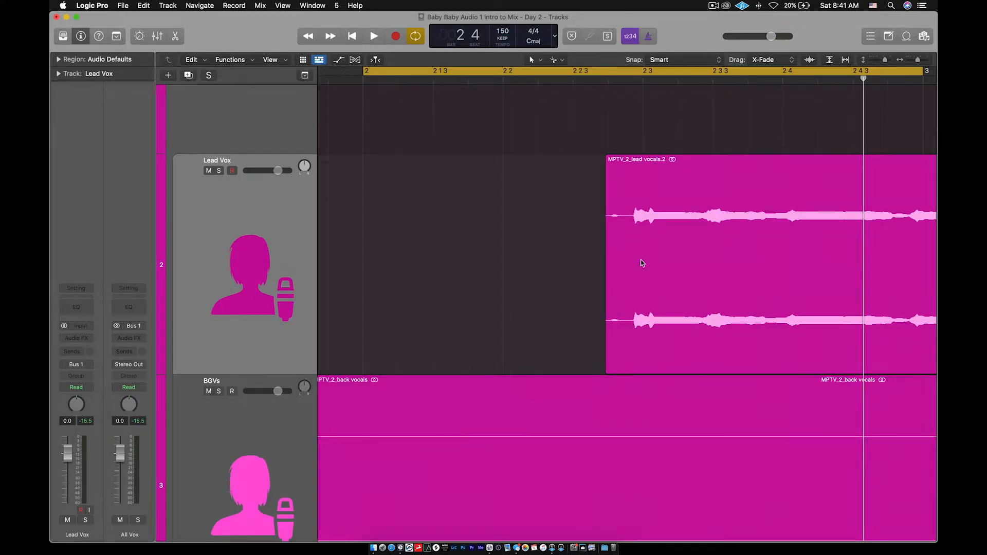
scroll(647, 259, "up", 1)
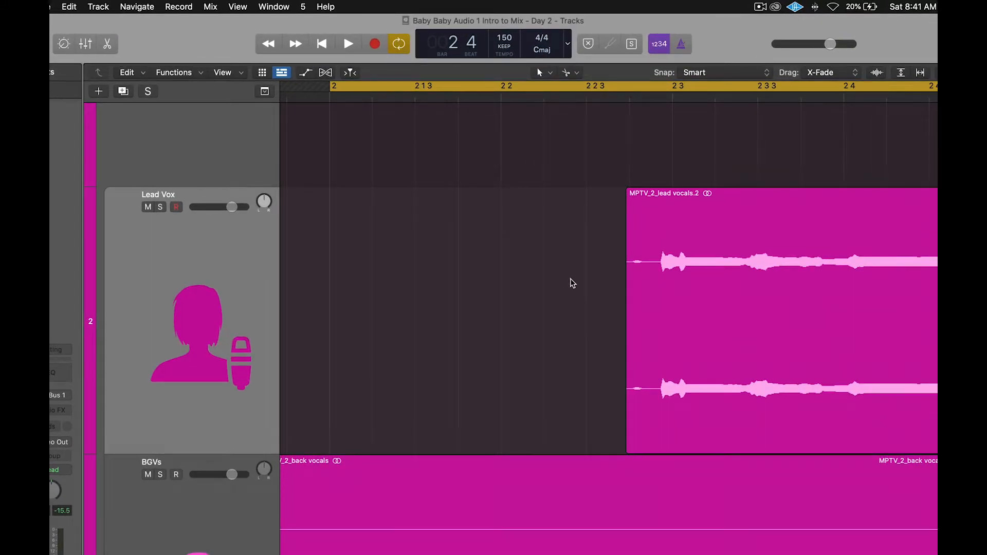
- Use the Fade Tool to draw a fade-in from the left edge of lead vocals.2
key("t")
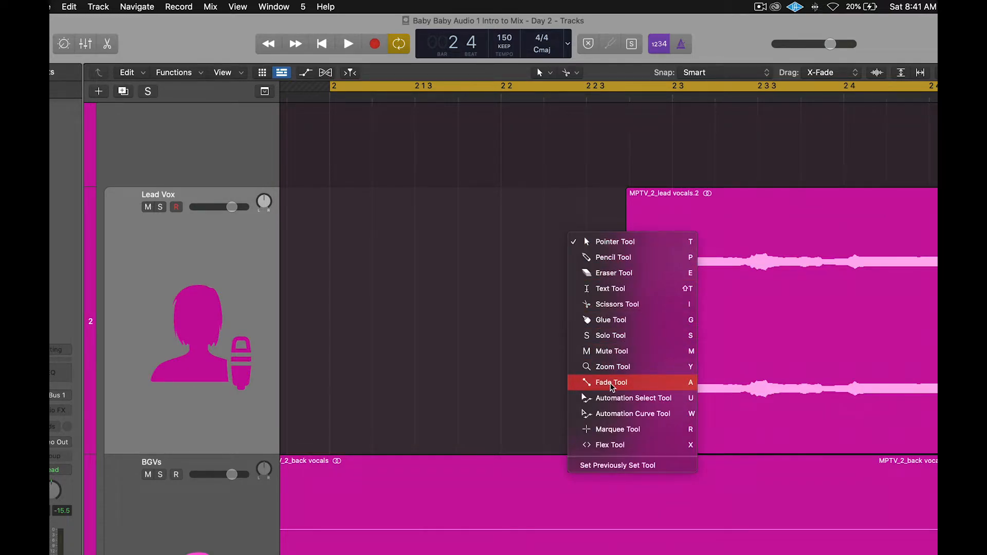
left_click(612, 387)
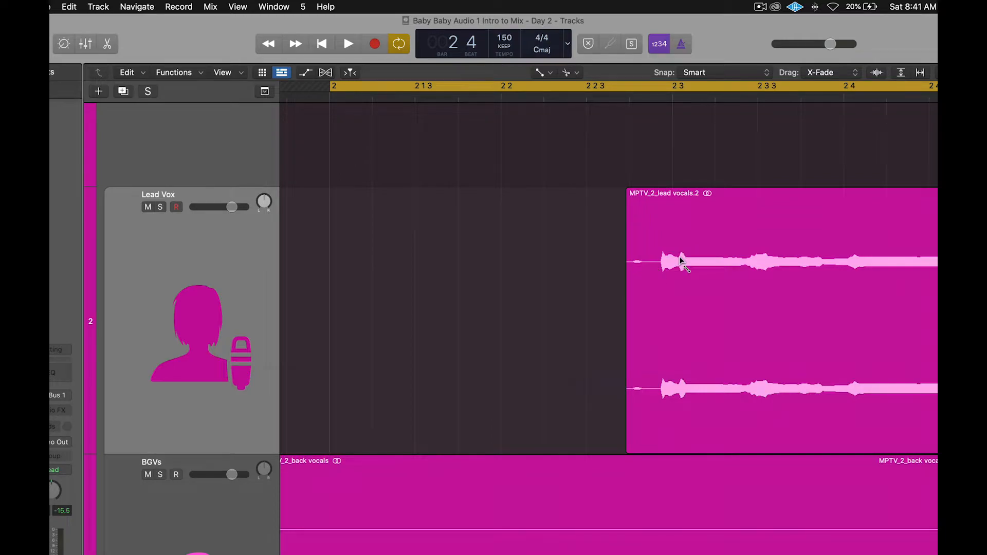
key("super+Right")
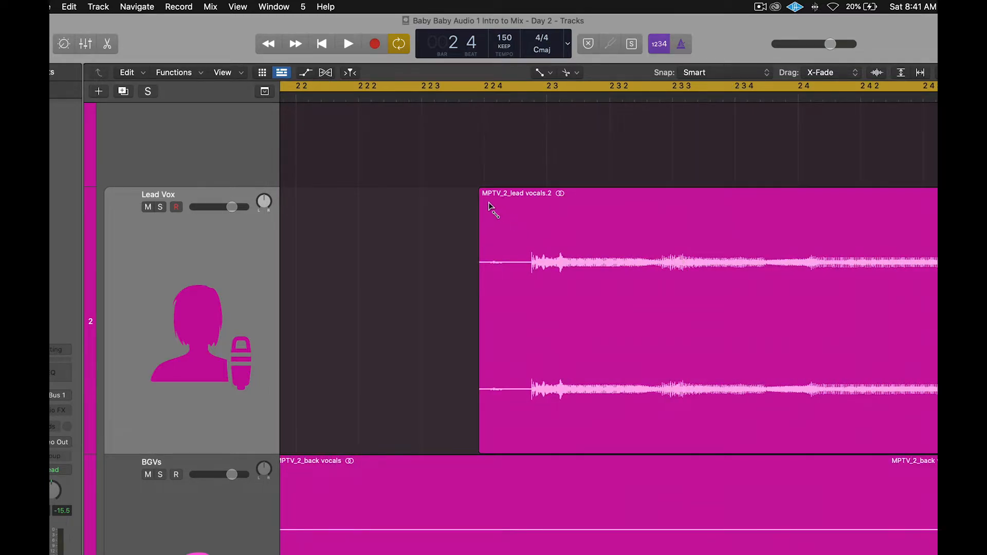
left_click_drag(484, 205, 526, 202)
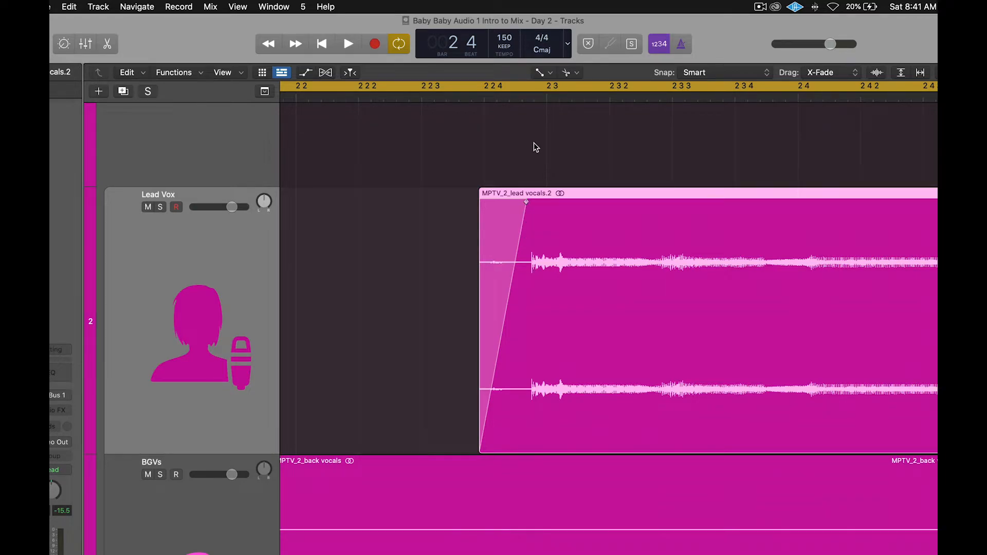
key("super+Left")
key("super+Left")
key("super+Left")
key("super+Left")
key("super+Left")
key("super+Left")
key("super+Left")
key("super+Left")
key("super+Left")
- Play back the faded vocal entrance and zoom in on bars 2–3
key("space")
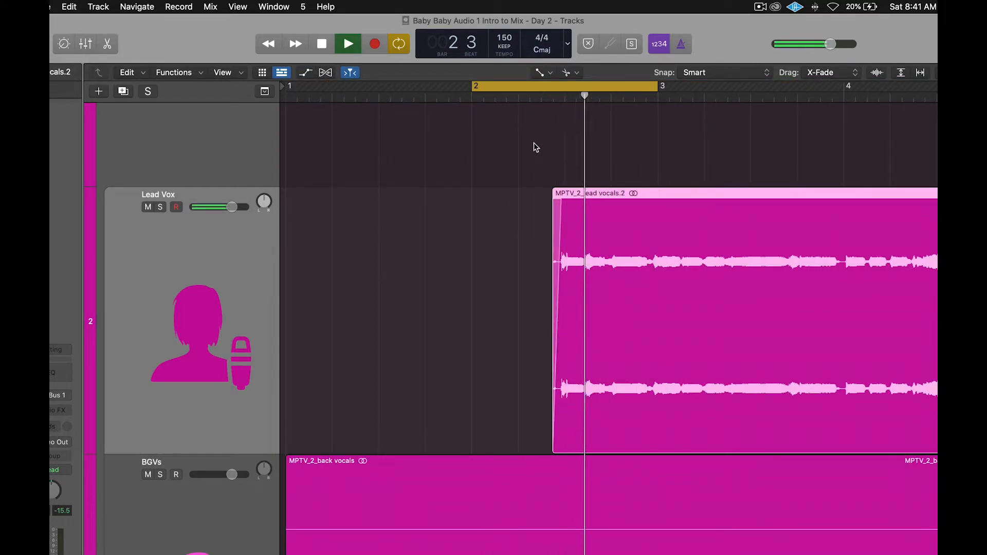
key("space")
key("super+Right")
key("super+Right")
key("super+Left")
key("super+Left")
key("super+Left")
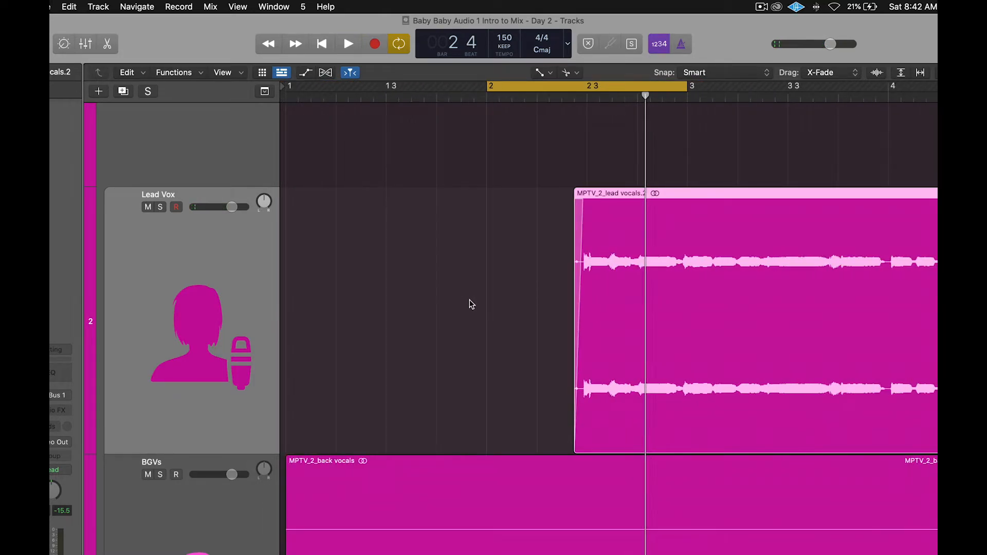
key("super+Right")
key("super+Right")
key("super+Right")
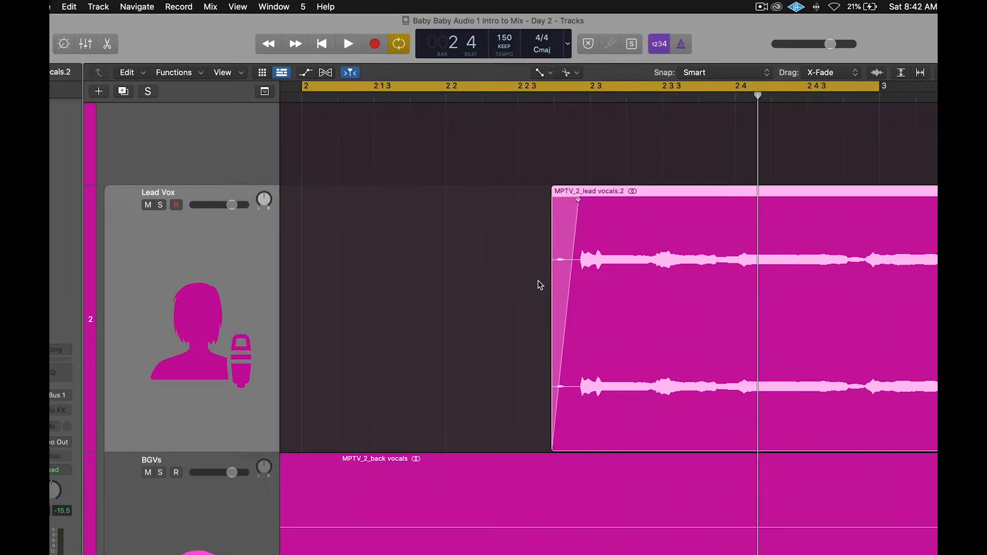
scroll(538, 284, "left", 2)
- Undo the fade-in and the deletion, then delete lead vocals.1 again
key("super+z")
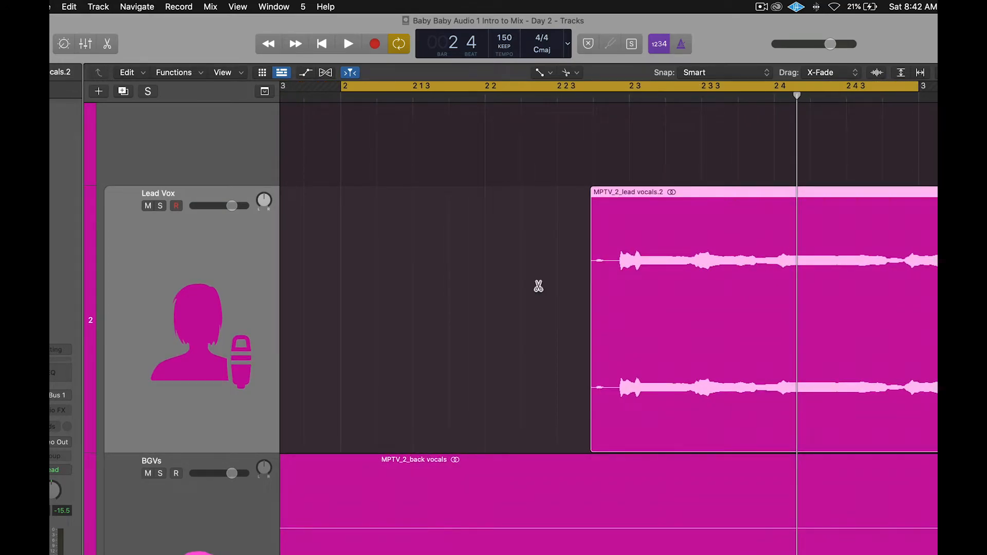
key("super+z")
key("super+Left")
key("super+Left")
key("super+Left")
scroll(460, 282, "left", 3)
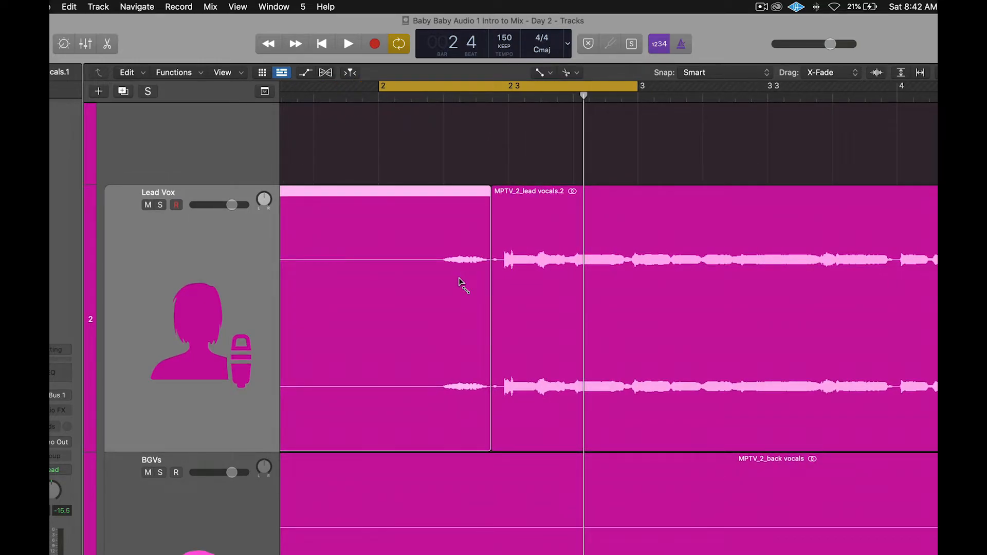
key("space")
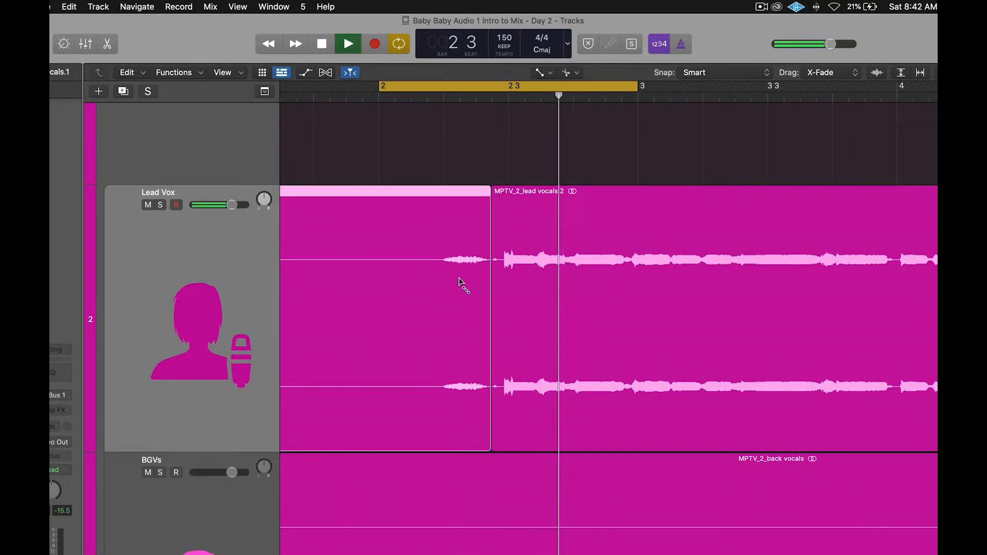
key("Delete")
- Draw a much shorter fade-in at the start of lead vocals.2 and audition it
left_click_drag(494, 193, 504, 195)
key("space")
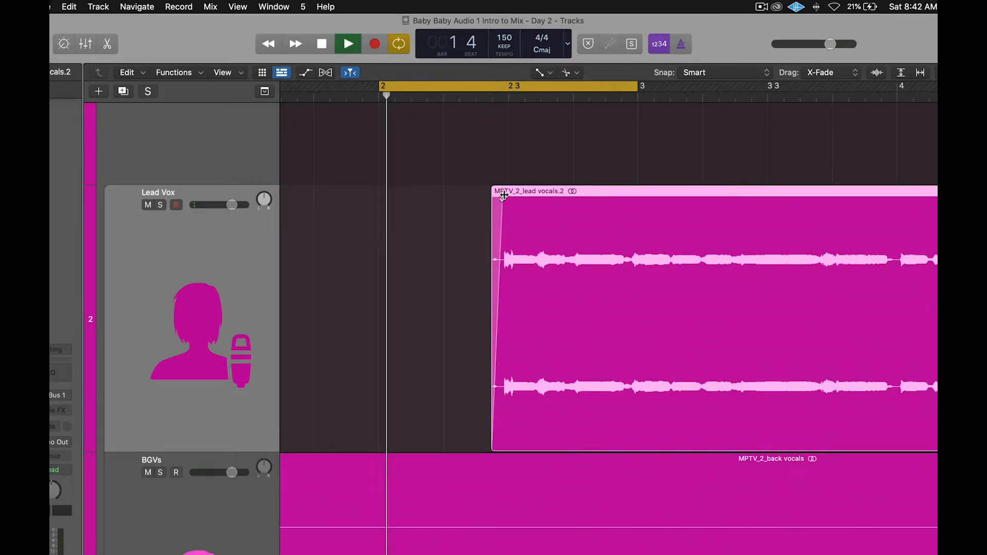
key("space")
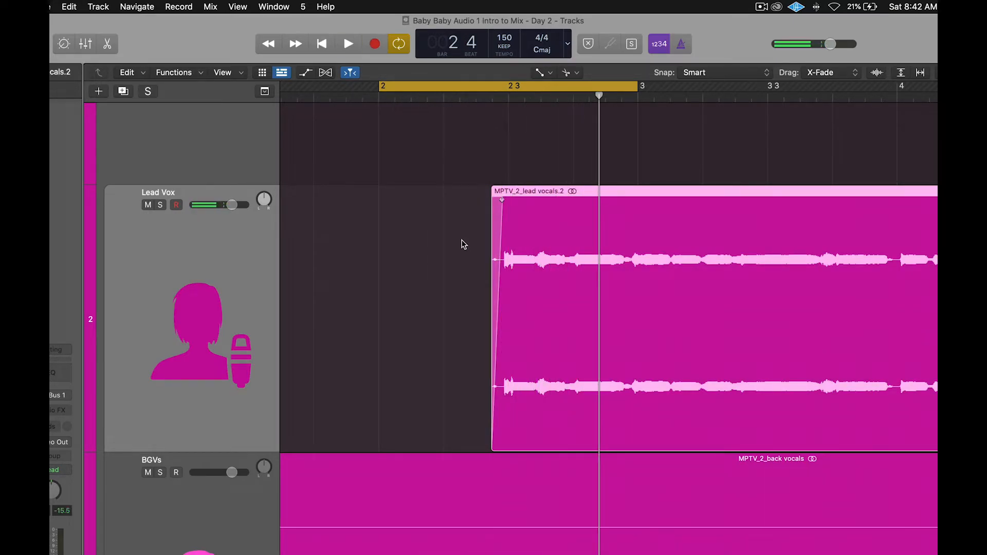
key("super+Left")
key("super+Right")
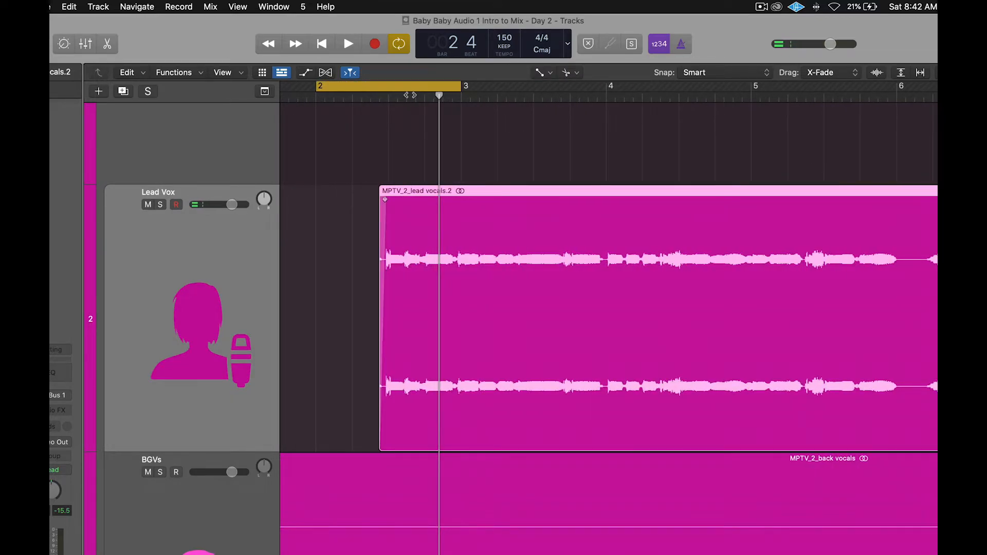
- Switch off the cycle loop and shrink track heights to show more tracks
left_click(412, 85)
key("super+Left")
key("super+Left")
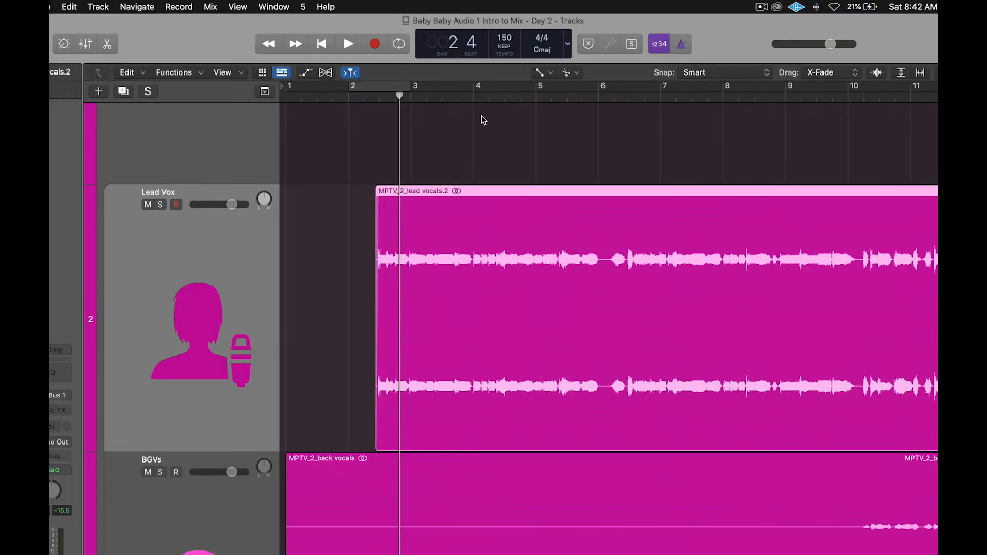
key("super+Up")
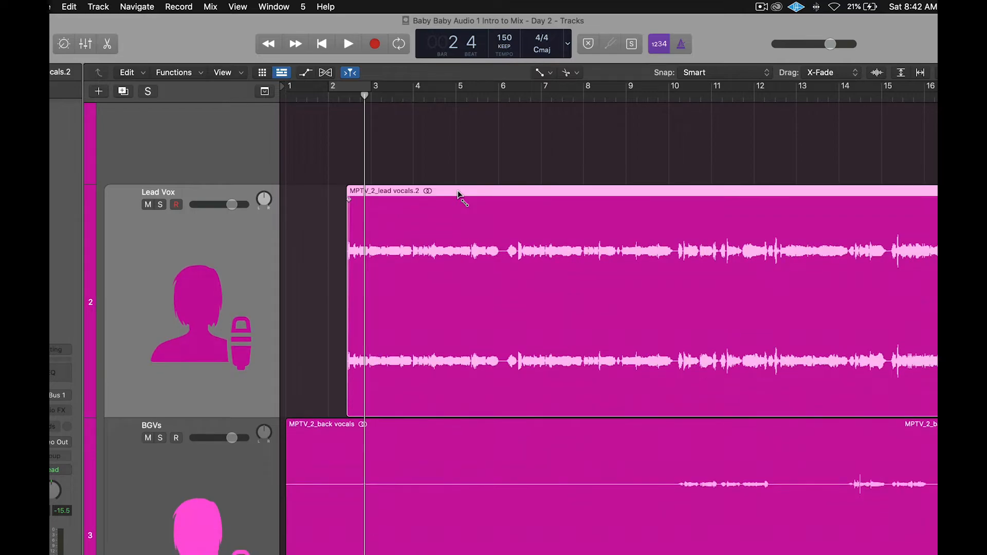
key("super+Right")
key("super+Right")
key("super+Right")
scroll(541, 150, "right", 7)
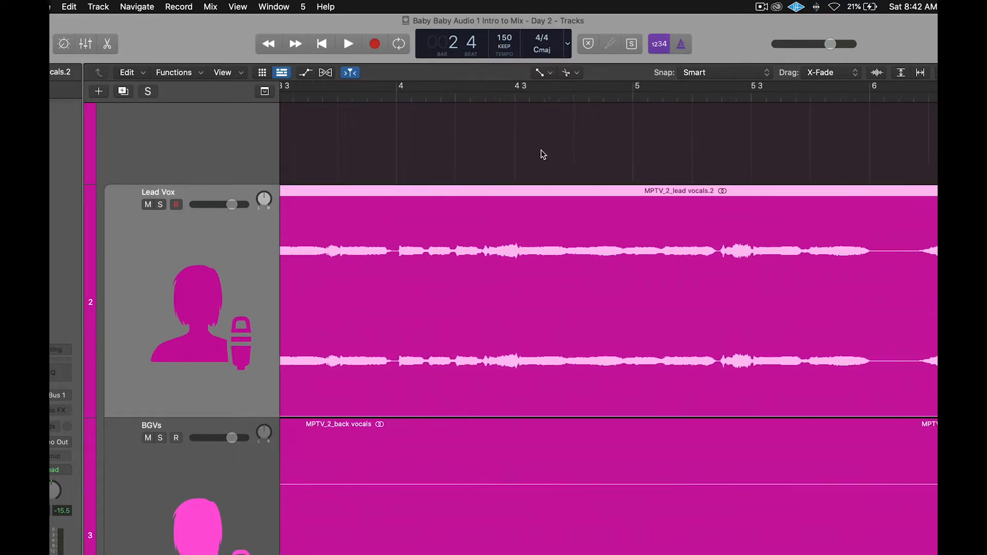
scroll(542, 149, "right", 5)
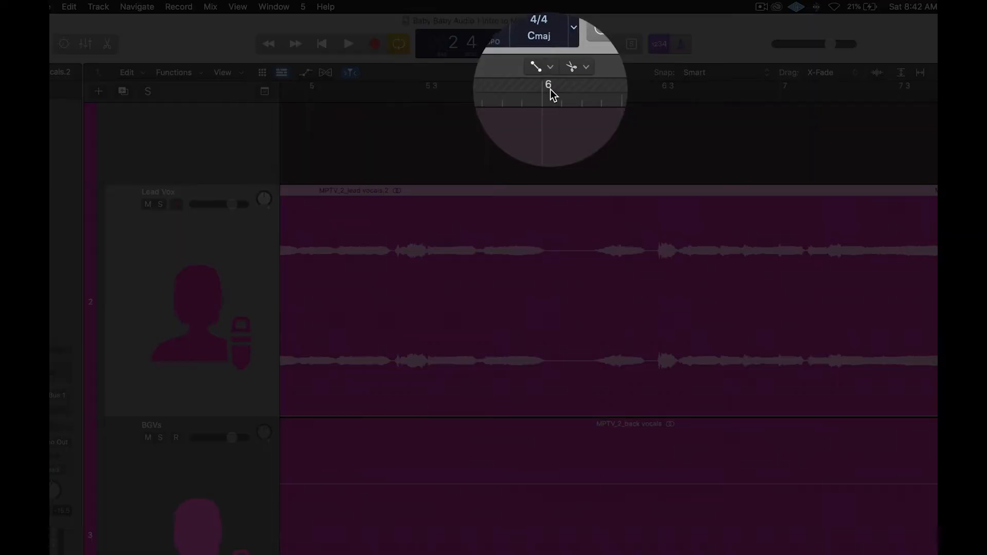
- Set a cycle range from bar 6 to 7 and play it
left_click_drag(548, 89, 774, 99)
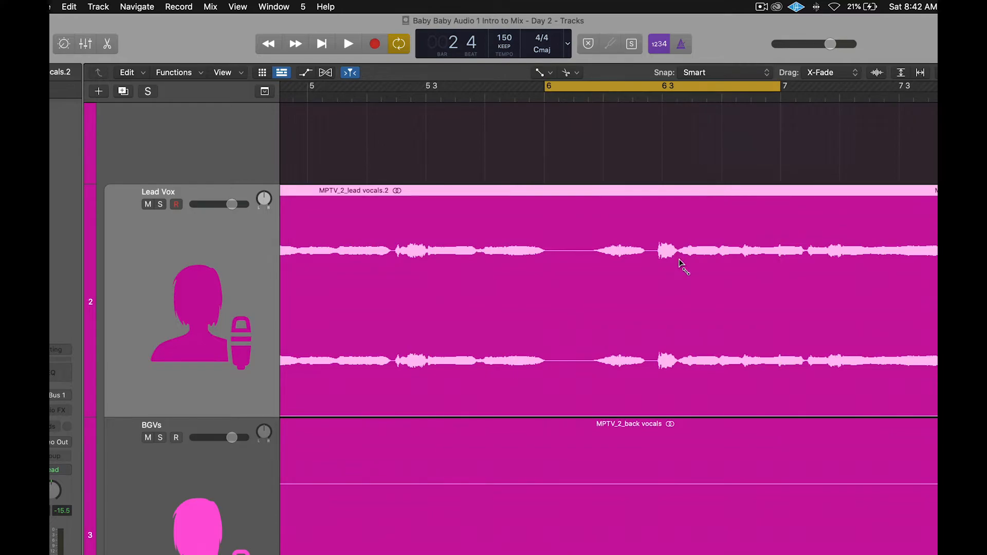
scroll(638, 262, "right", 2)
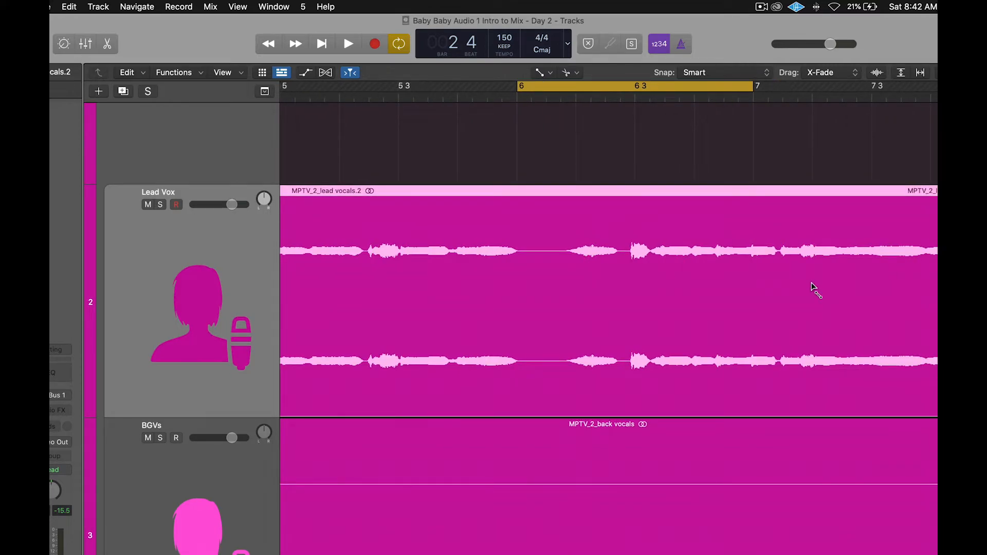
key("space")
key("space")
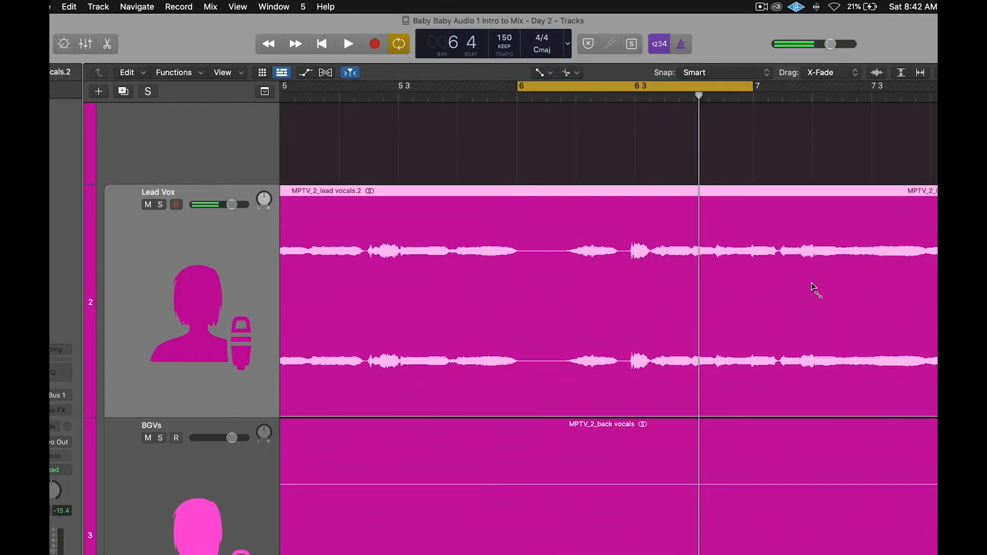
key("space")
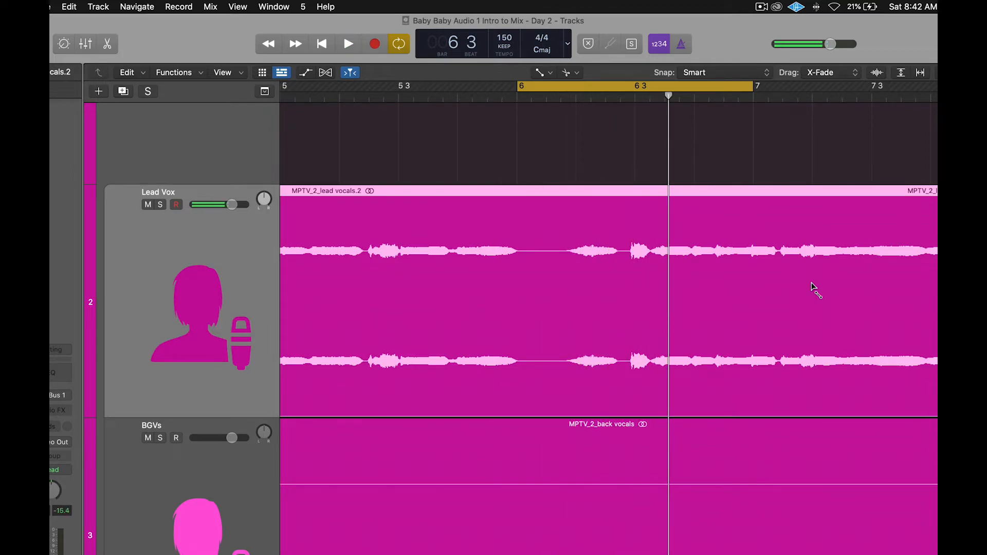
key("space")
- Extend the cycle range to span bars 5–8 and audition it
key("super+Left")
key("super+Left")
key("super+Left")
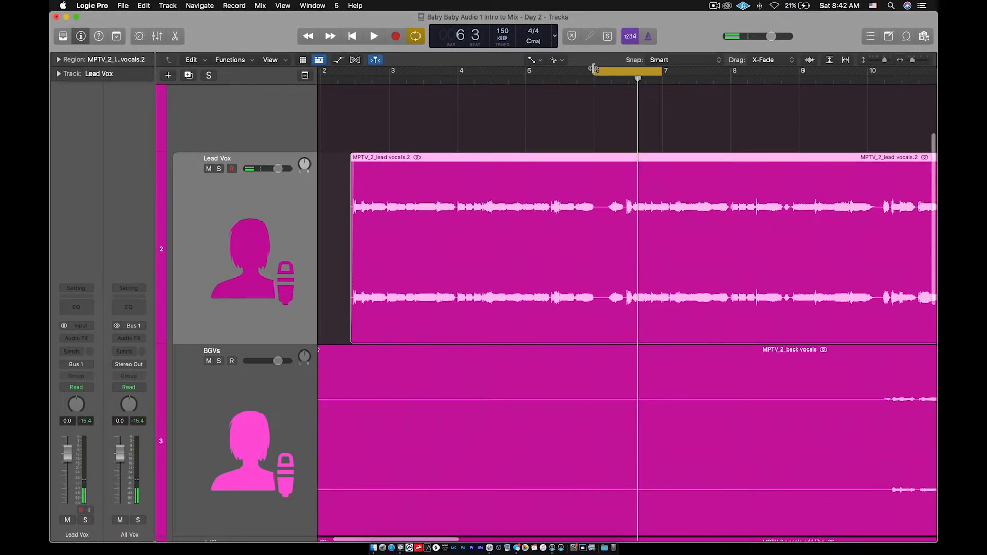
left_click_drag(594, 68, 526, 69)
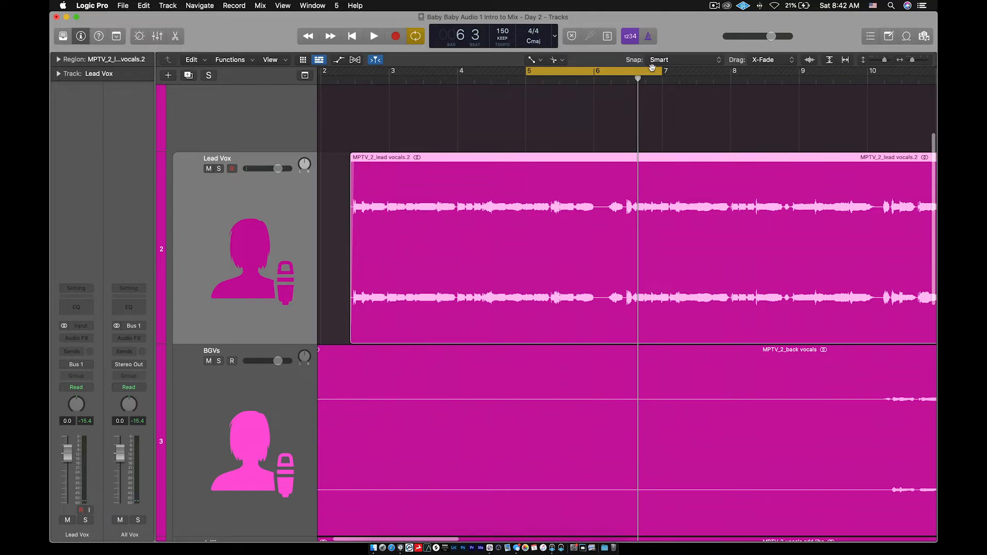
left_click_drag(664, 74, 730, 75)
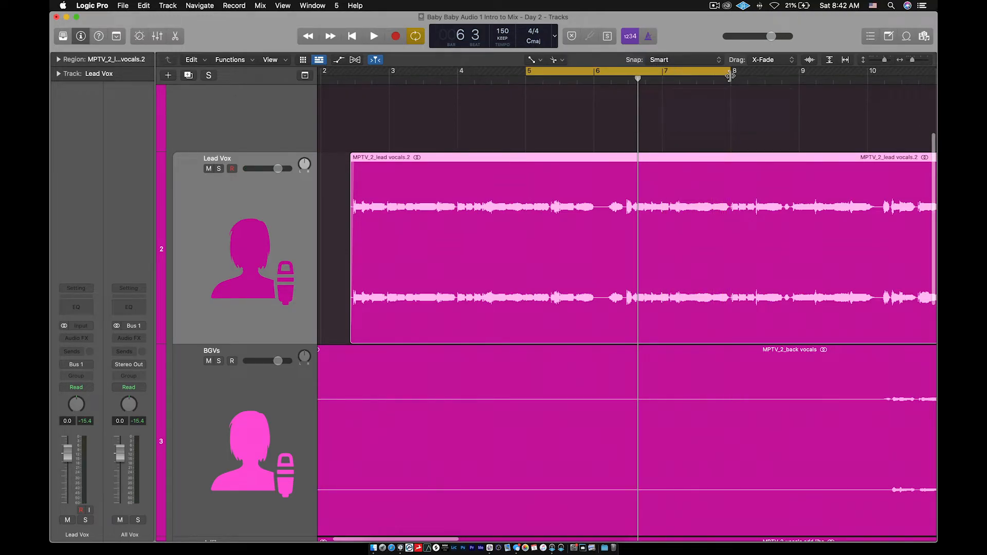
key("space")
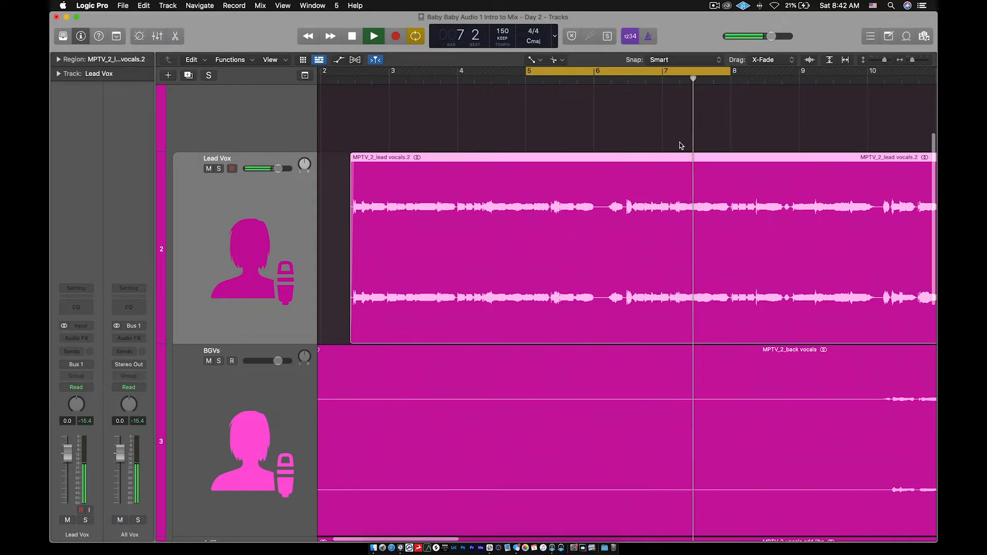
key("space")
scroll(601, 232, "up", 5)
scroll(601, 231, "down", 2)
scroll(601, 231, "left", 1)
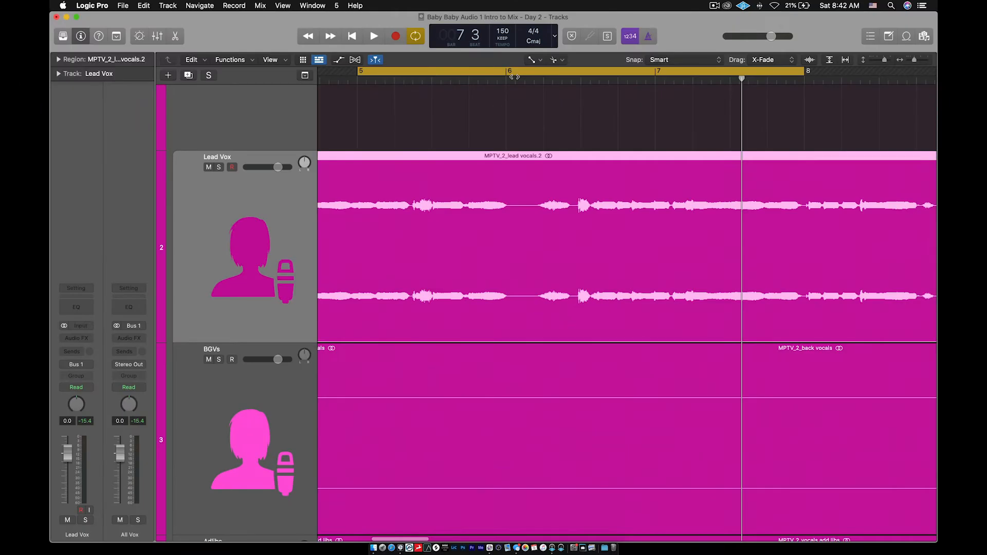
- Create Marker 1 from the cycle range at bar 5
left_click_drag(513, 72, 656, 72)
left_click(512, 72)
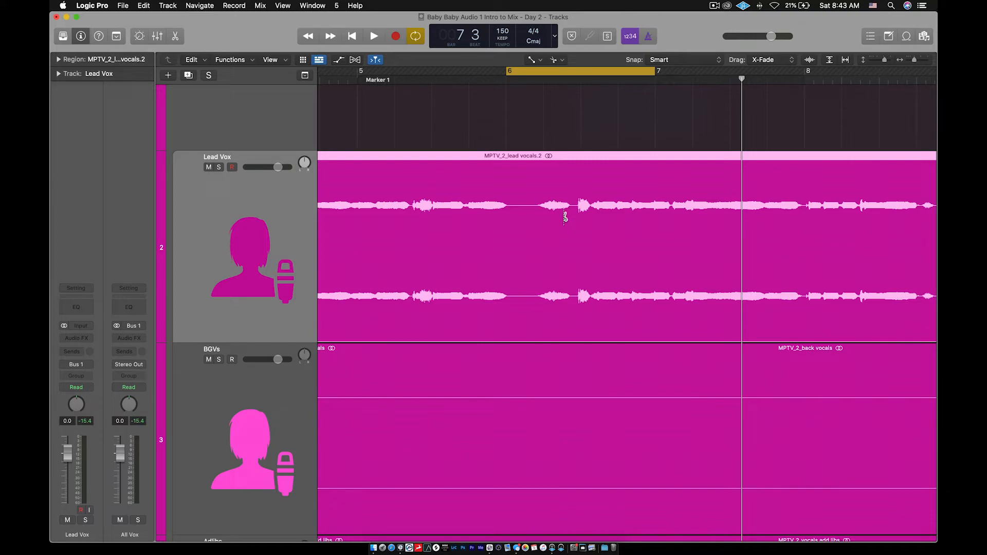
- Split the lead vocal at both ends of the silent middle stretch
key("super+Right")
key("super+Right")
key("super+Right")
key("super+Right")
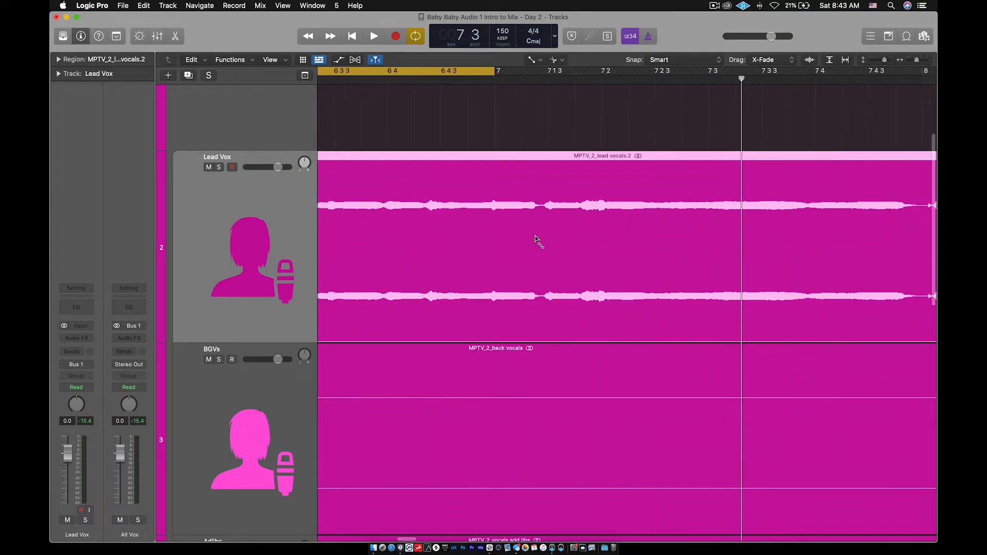
scroll(535, 239, "left", 5)
scroll(535, 239, "left", 3)
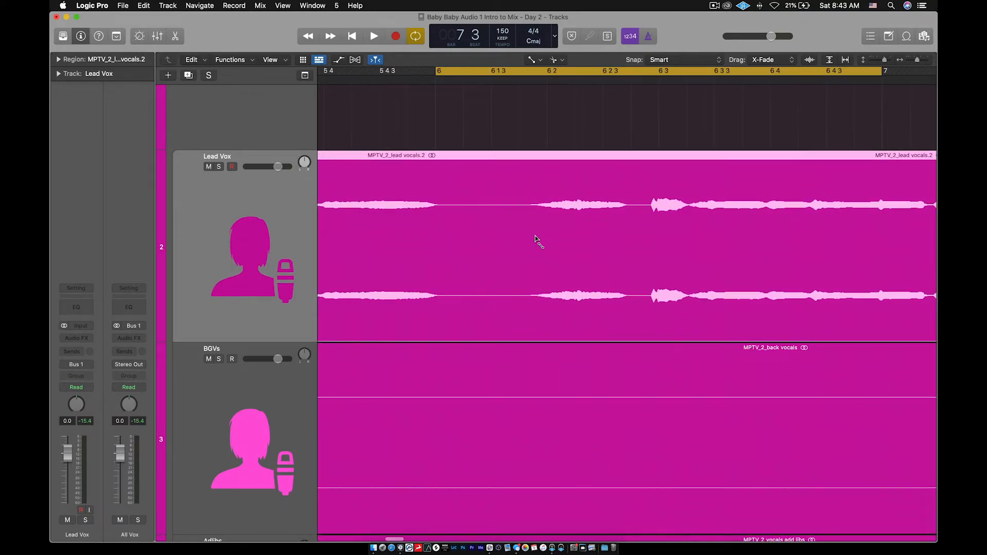
left_click(469, 237)
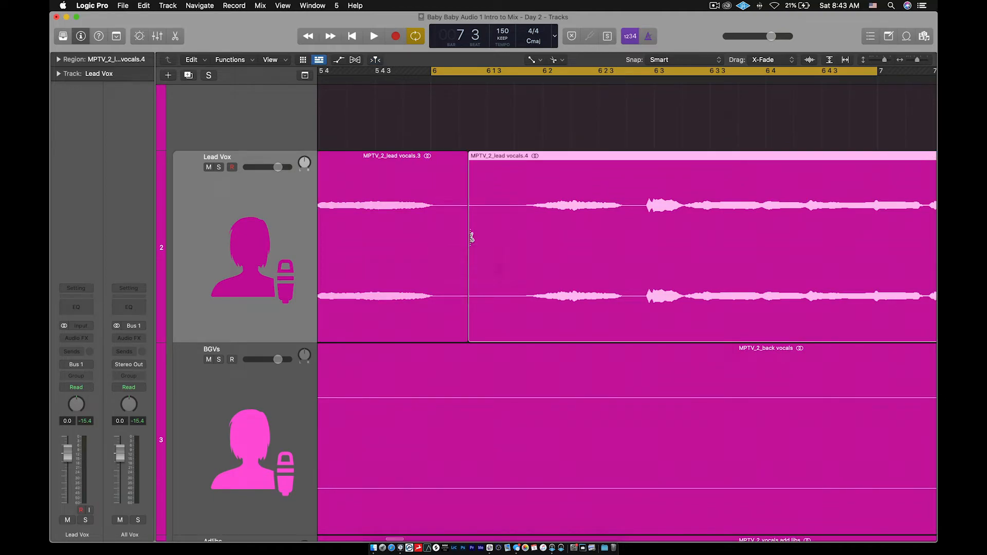
left_click(630, 238)
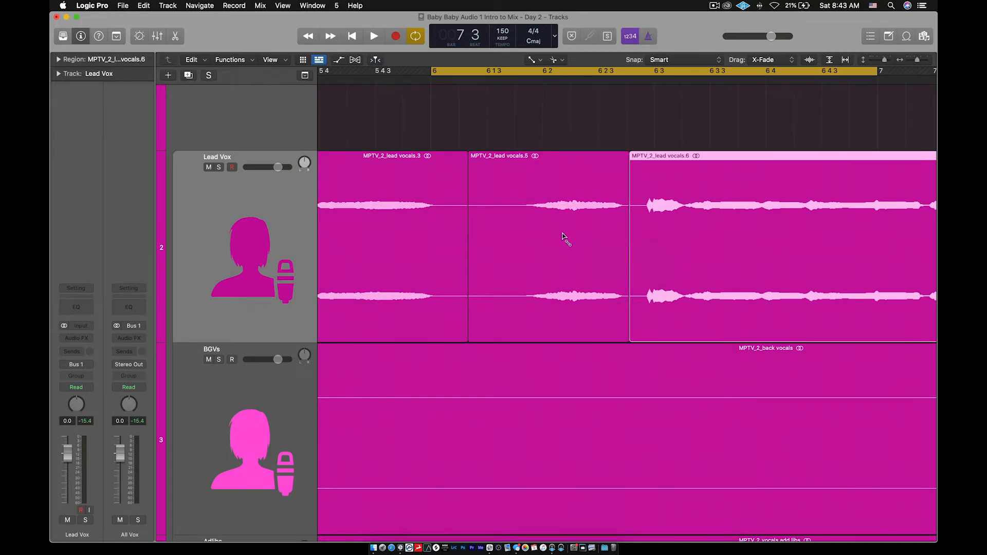
- Select the silent middle piece, lead vocals.5, and delete it
key("t")
key("t")
left_click(560, 206)
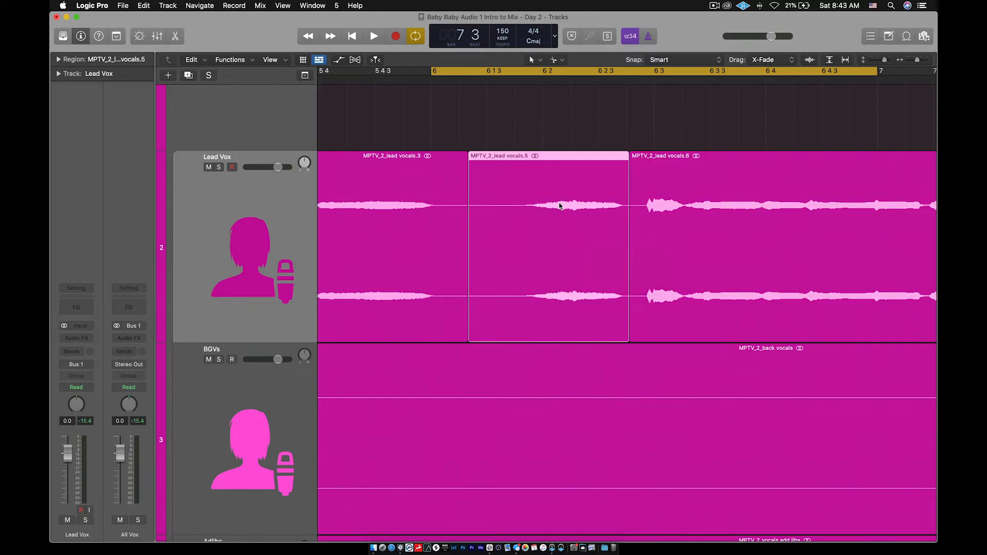
key("Delete")
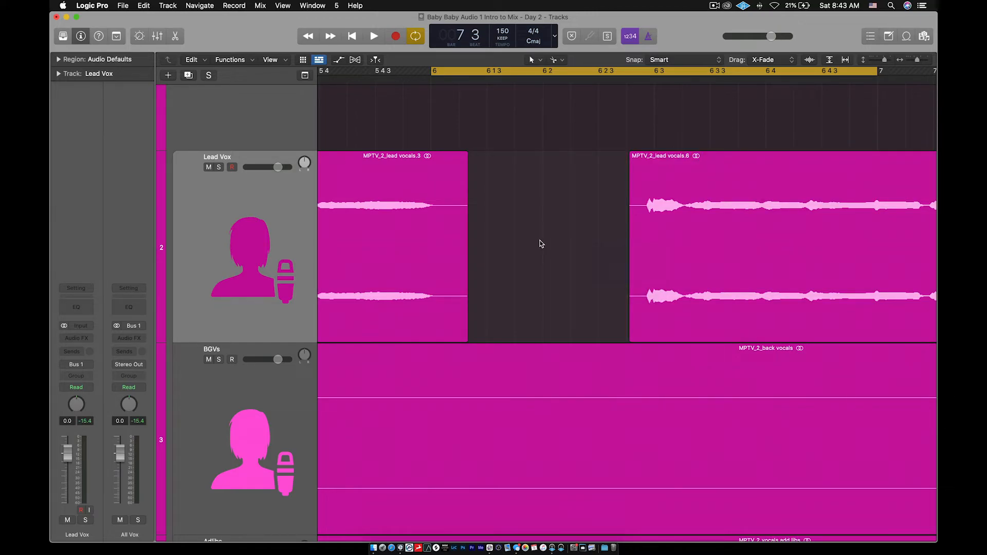
- Draw a fade-out at the end of vocals.3 and a fade-in at the start of vocals.6
key("t")
key("p")
left_click_drag(466, 174, 439, 173)
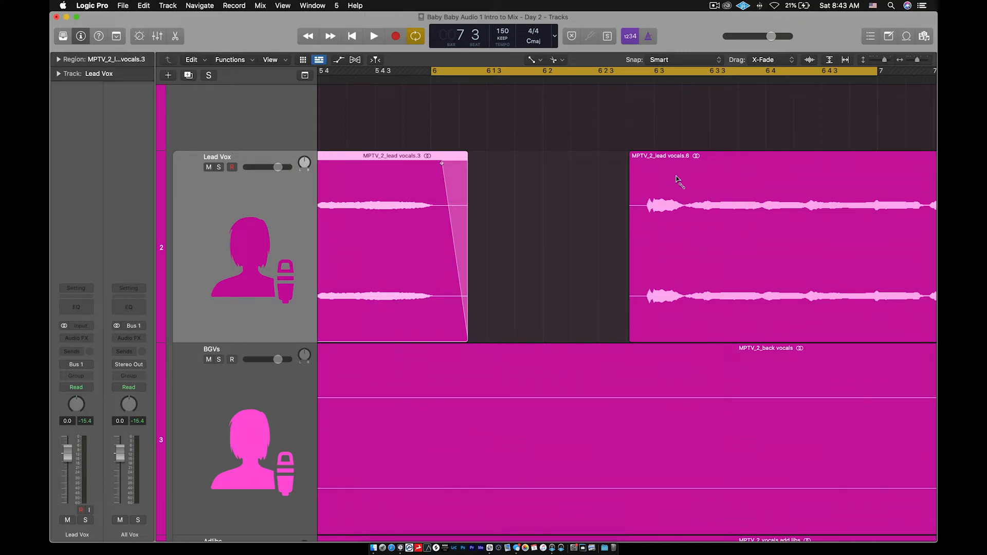
left_click_drag(630, 165, 646, 164)
- Set the cycle range to bars 5–8 and play the section around the cut
scroll(565, 165, "down", 10)
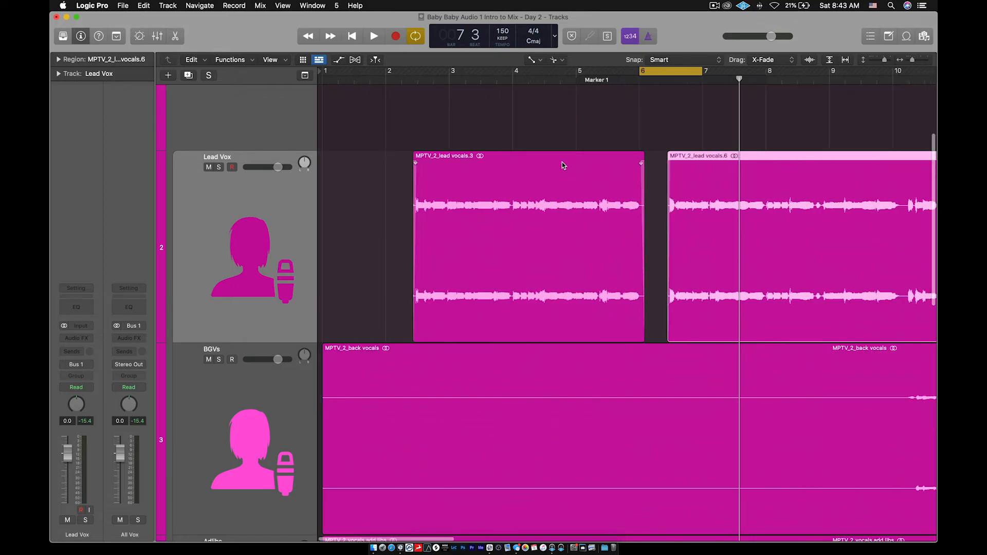
left_click_drag(632, 72, 568, 87)
left_click_drag(689, 76, 753, 82)
key("space")
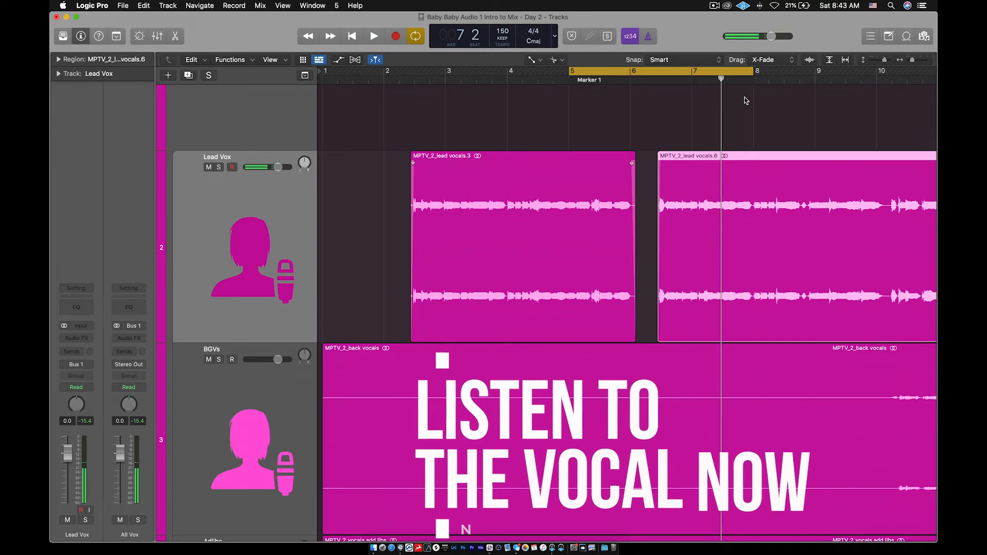
- Bring the whole song and the All Vox folder above Lead Vox into view, then return to the Pointer tool
scroll(655, 99, "down", 3)
scroll(564, 123, "down", 4)
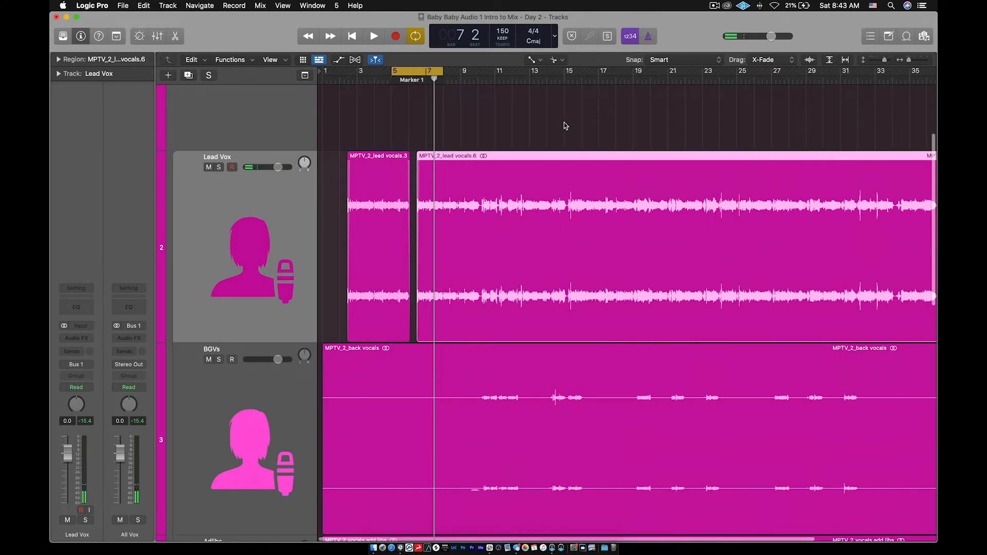
scroll(563, 123, "down", 2)
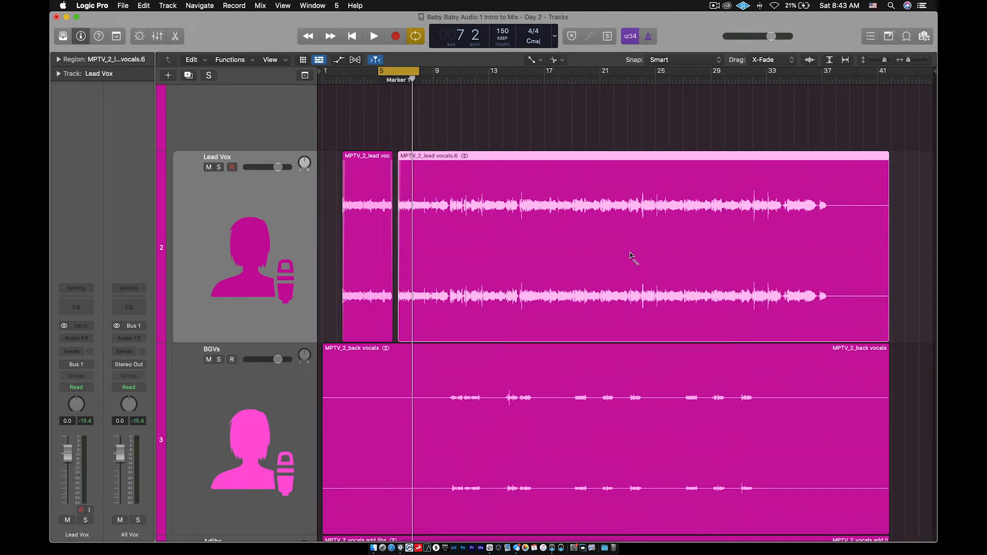
scroll(477, 247, "down", 3)
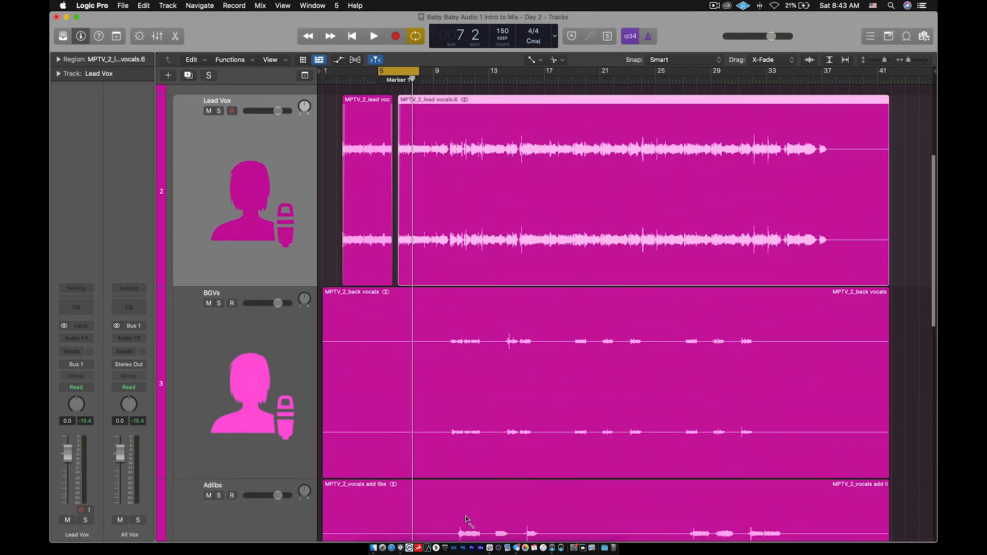
scroll(537, 291, "down", 5)
scroll(526, 348, "up", 10)
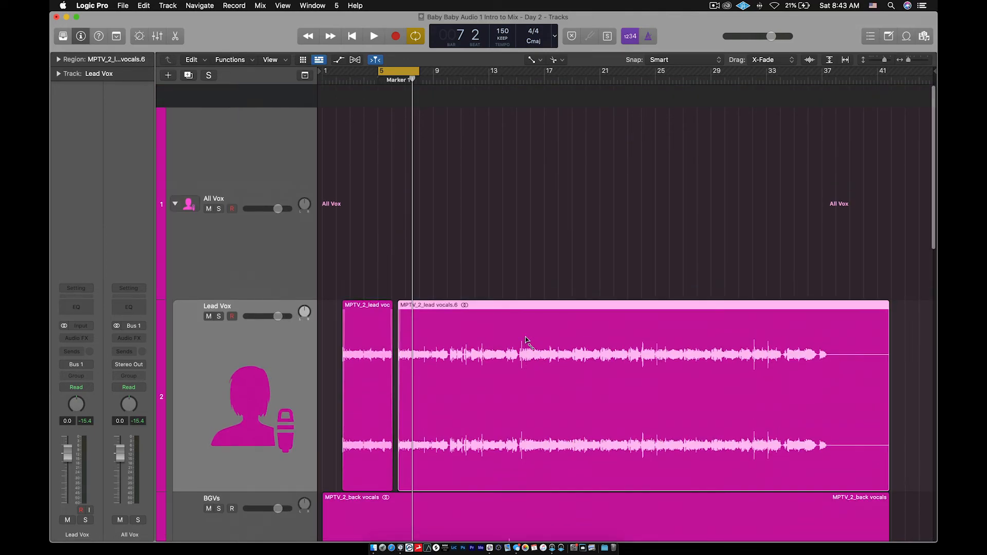
key("t")
key("t")
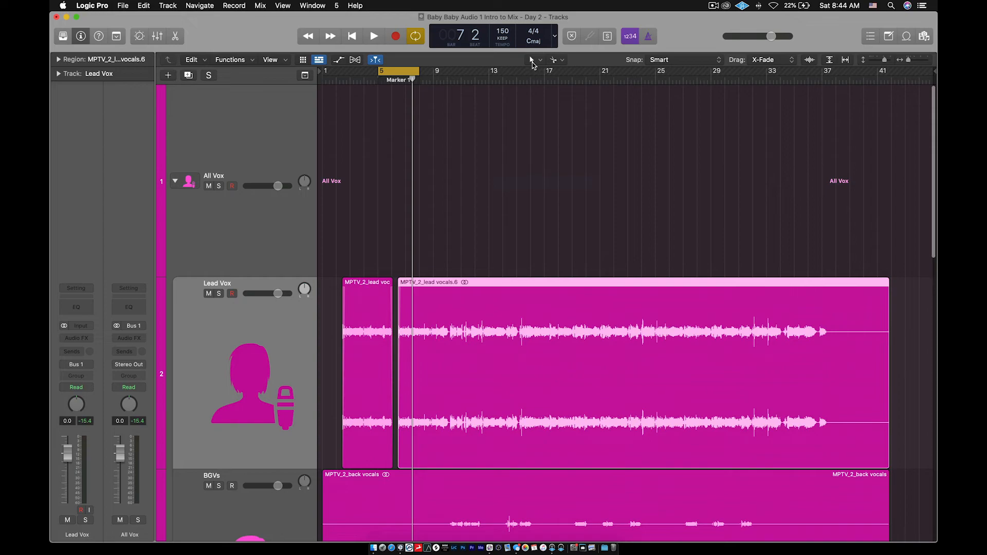
- Collapse the All Vox folder track and drag the cycle range start back to bar 1
left_click(245, 230)
left_click(175, 182)
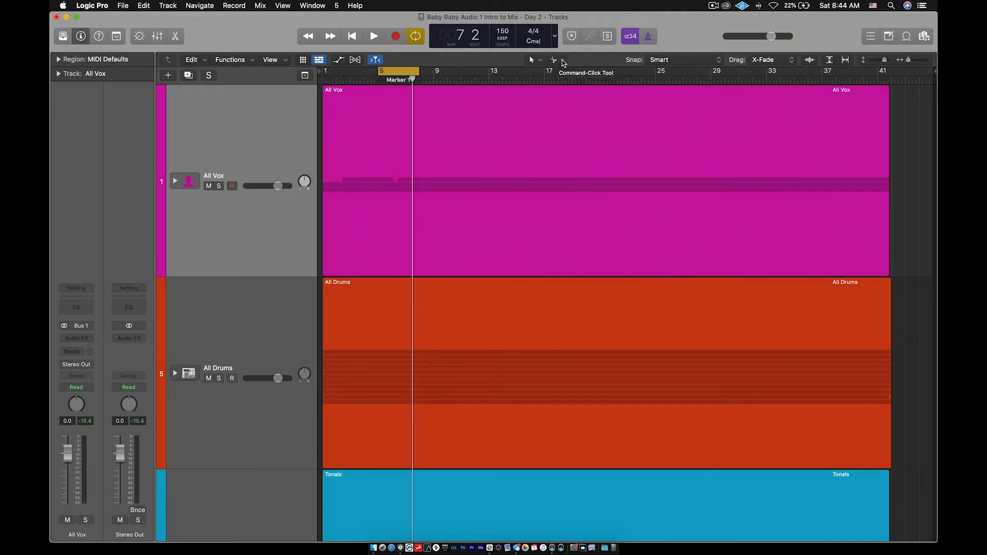
left_click(562, 60)
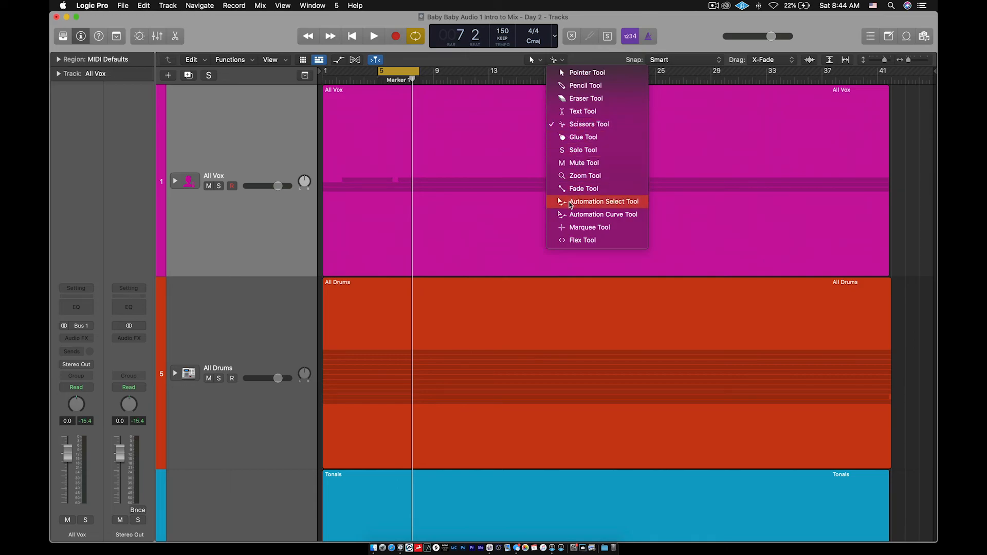
left_click(680, 43)
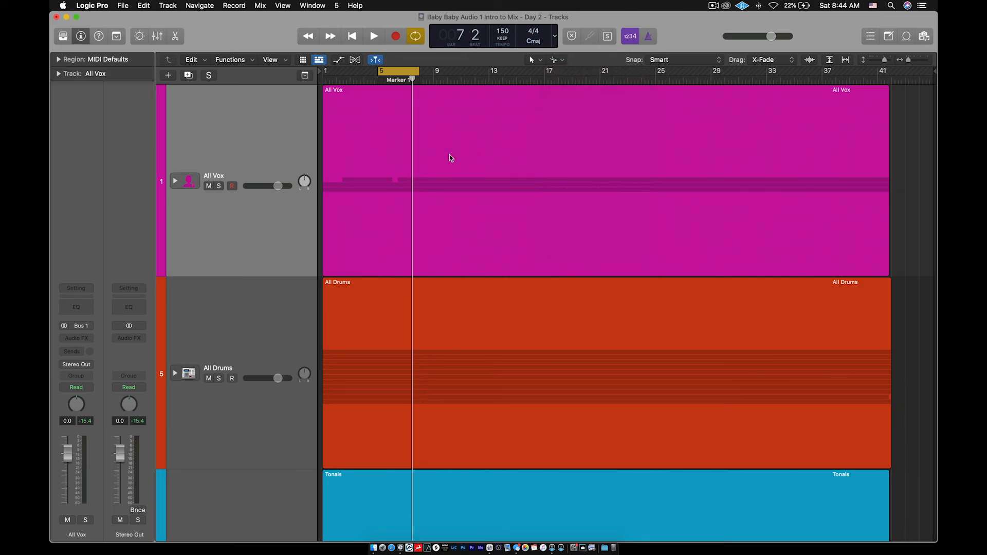
left_click_drag(380, 76, 324, 76)
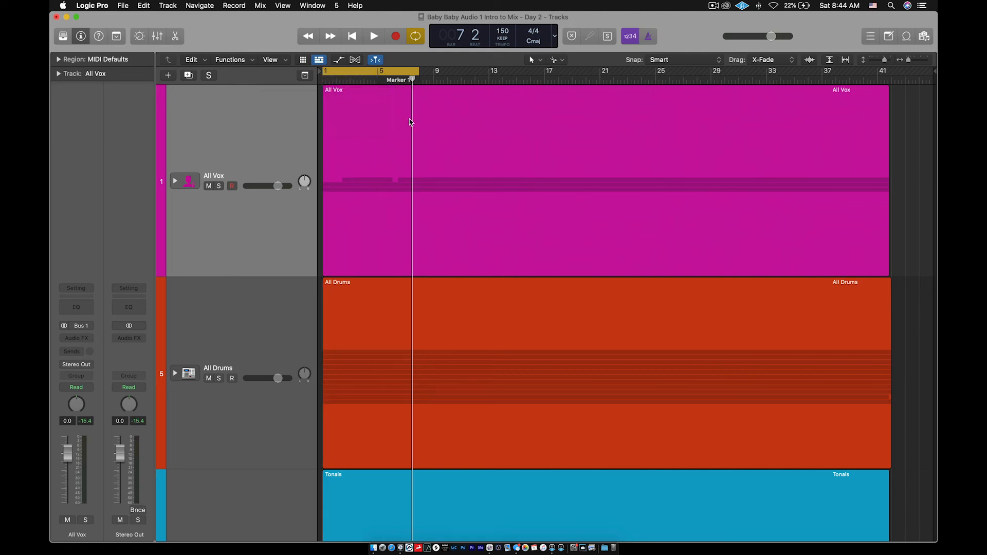